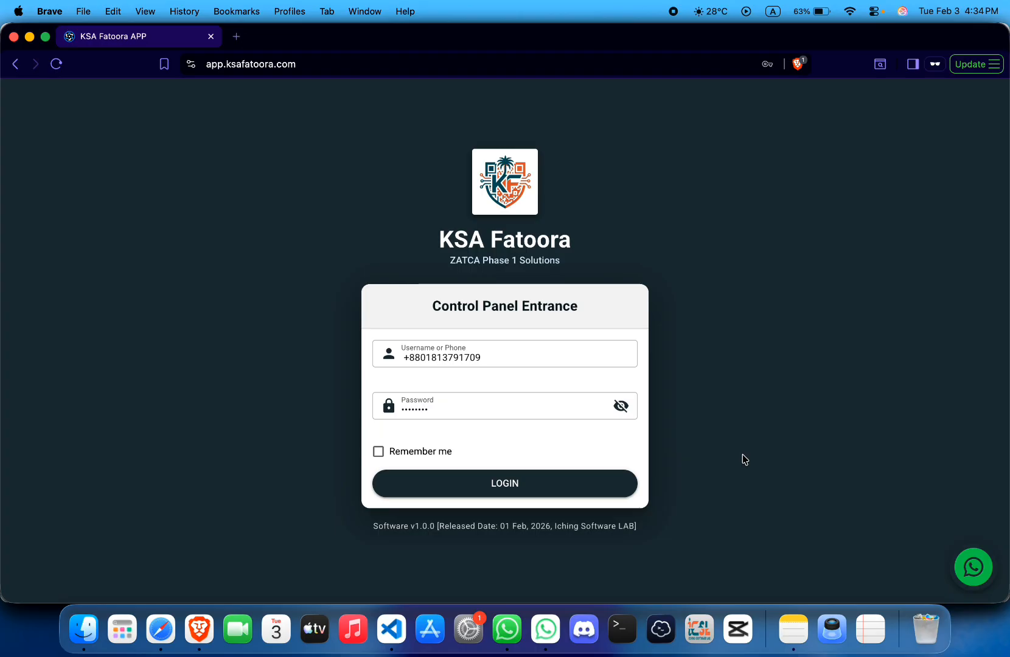
- Submit the entered phone-number username and password on the Control Panel Entrance page
left_click(552, 480)
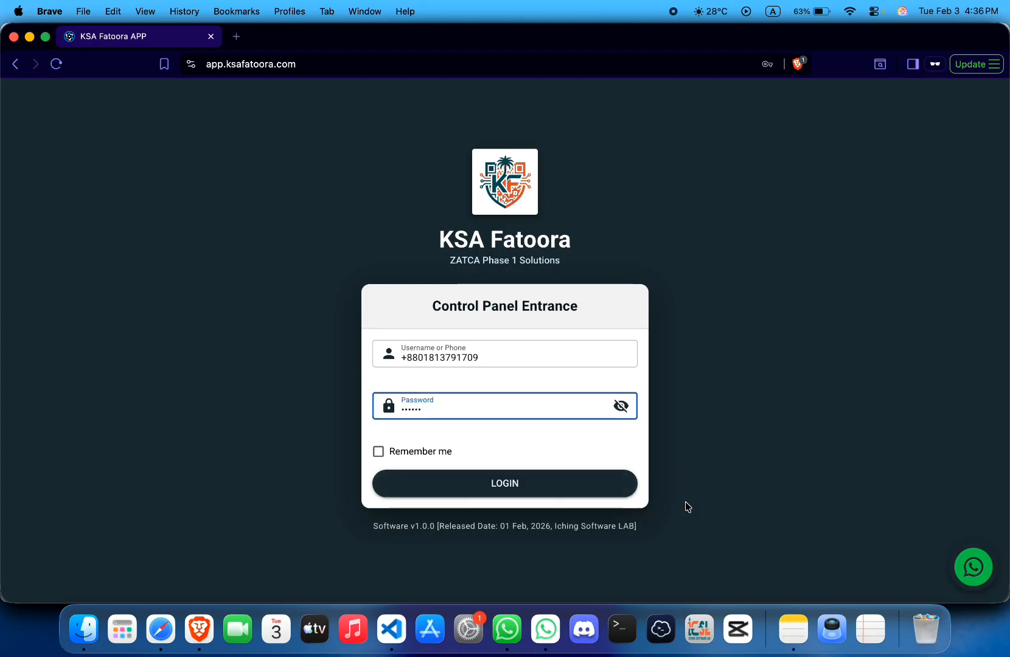
- Log in, review the SAR 32.55K sales and 4-invoice dashboard cards, and open the sidebar menu
left_click(595, 491)
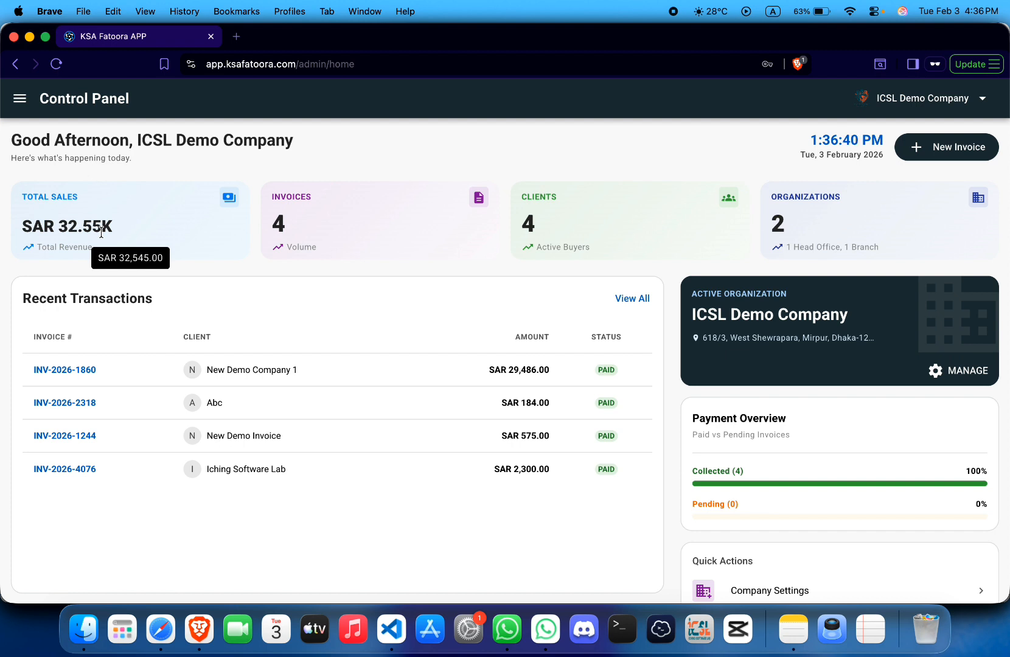
mouse_move(282, 254)
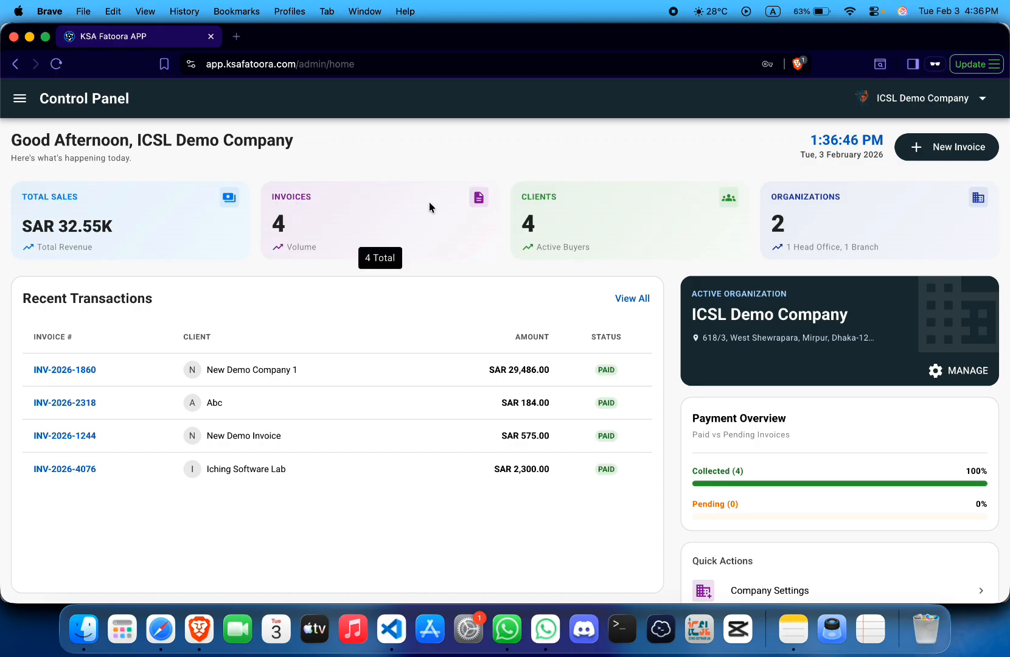
mouse_move(518, 217)
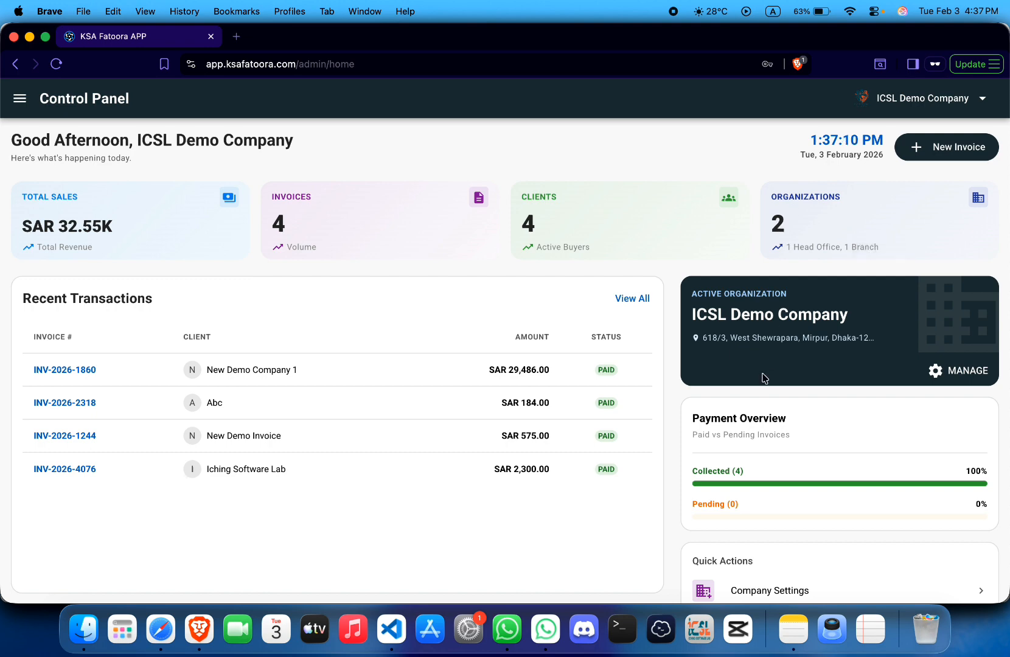
scroll(761, 378, "down", 2)
scroll(761, 378, "up", 2)
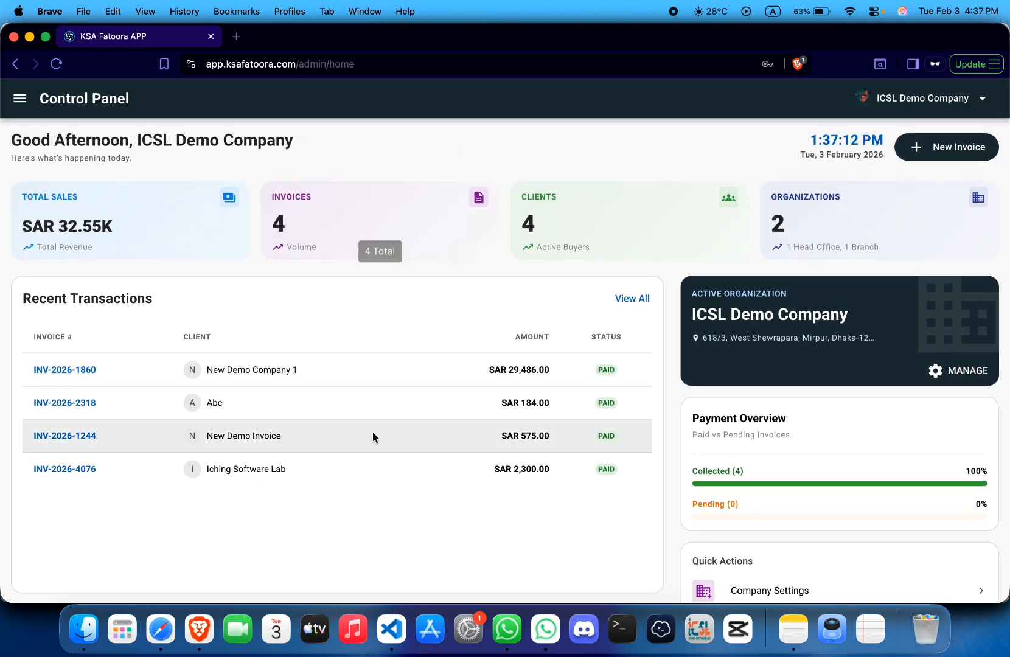
left_click(25, 105)
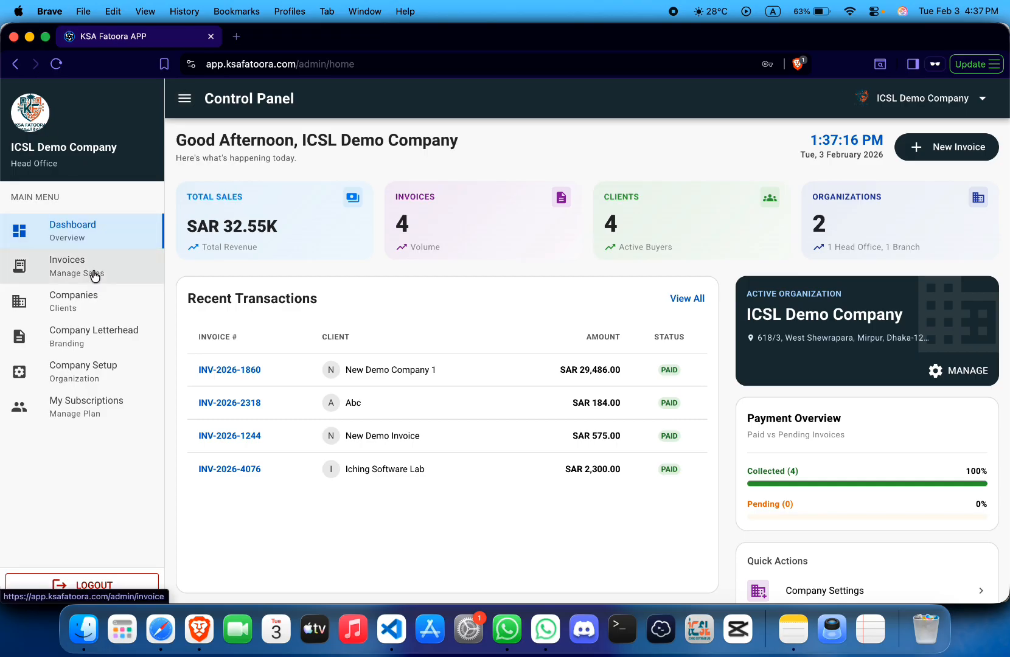
- Check the YEARLY Plan at SAR 1.00, renewing 01 Feb 2027, then head to Company Setup
left_click(112, 406)
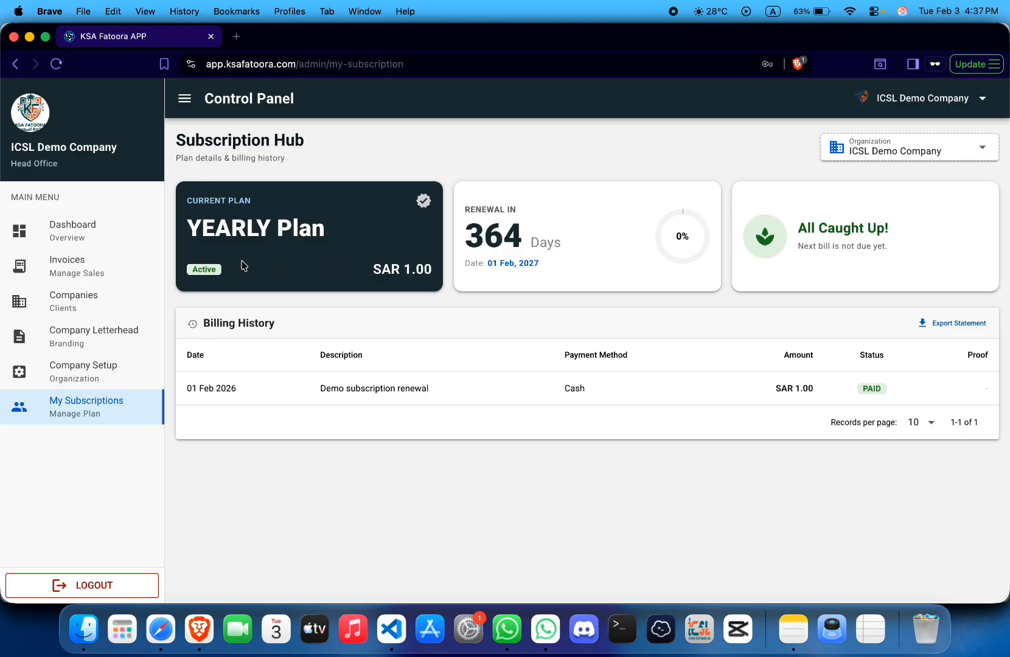
left_click(73, 381)
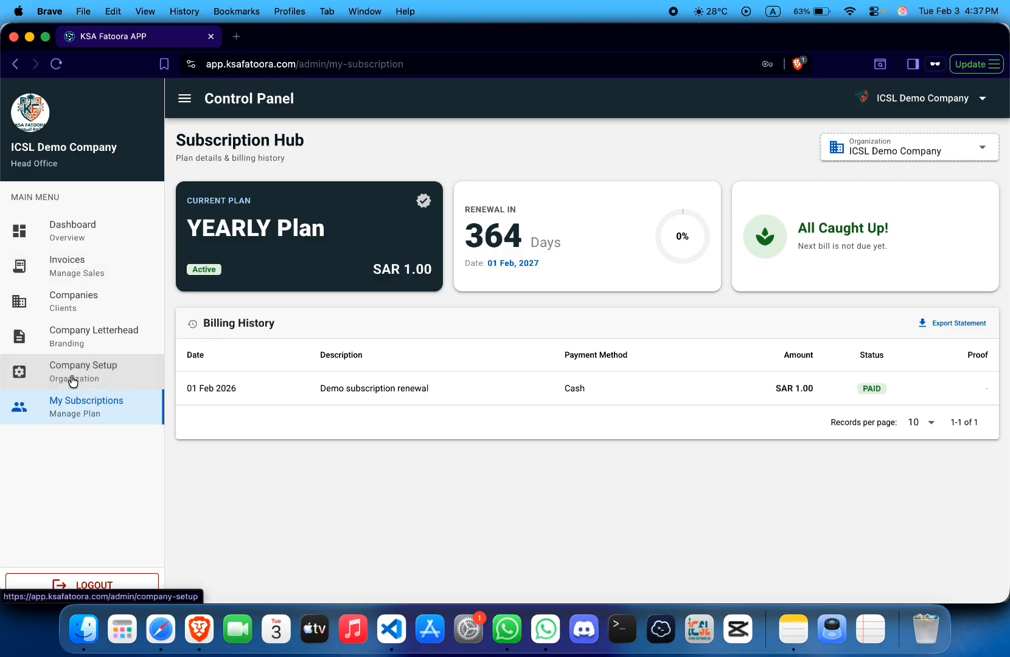
- Open the Company Setup New Registration form and choose Accountant as the entity type
left_click(92, 378)
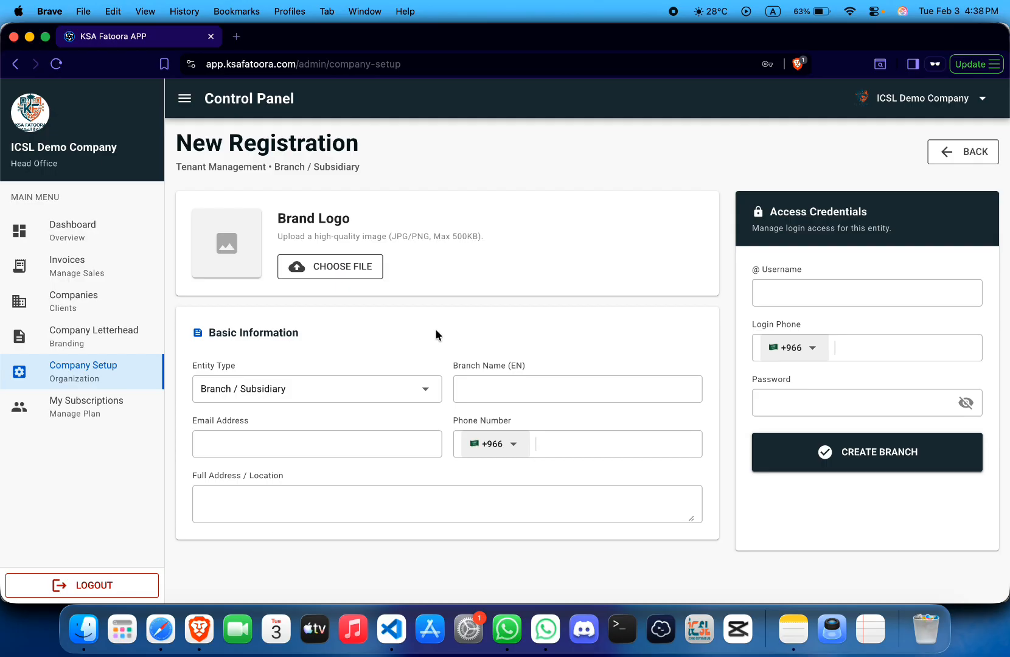
left_click(129, 259)
left_click(84, 377)
left_click(275, 394)
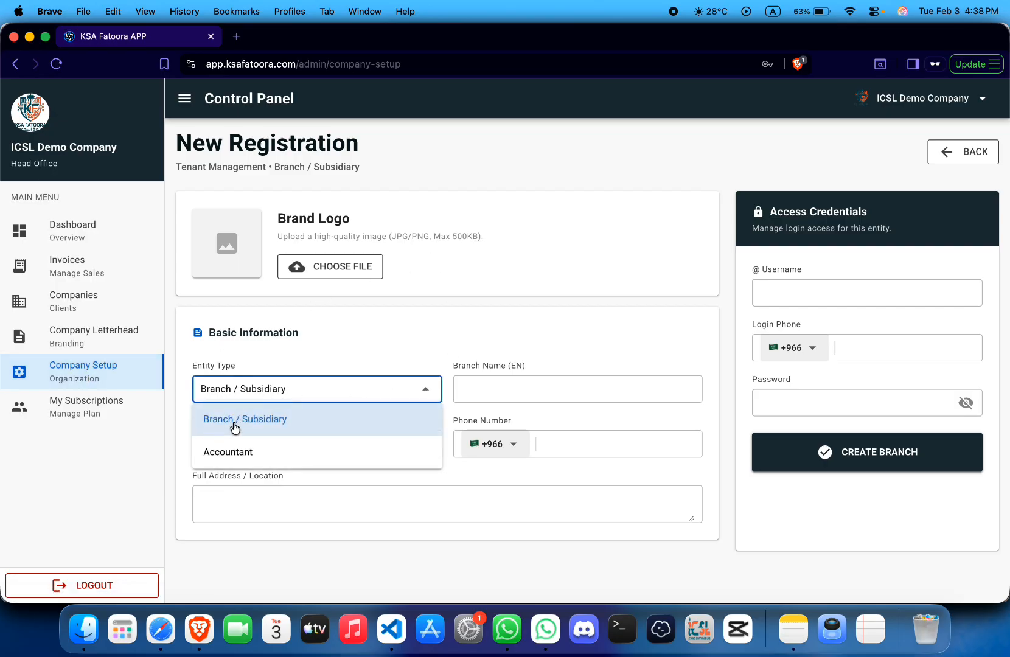
left_click(395, 424)
left_click(391, 395)
left_click(339, 451)
- Assign the new accountant to the movenpick ice creams branch
scroll(453, 341, "down", 1)
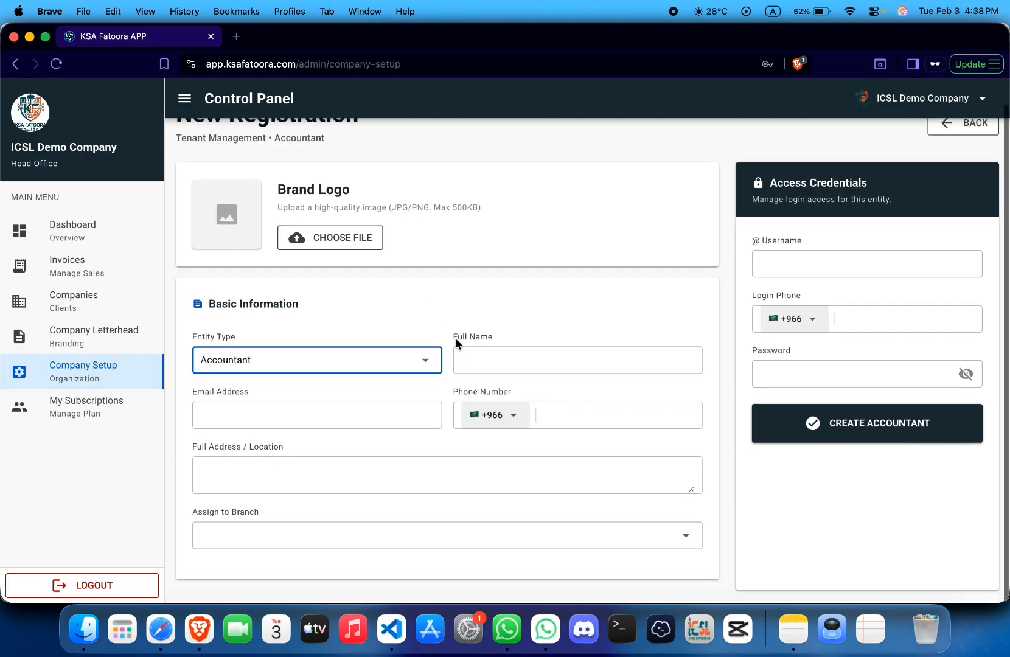
left_click(506, 538)
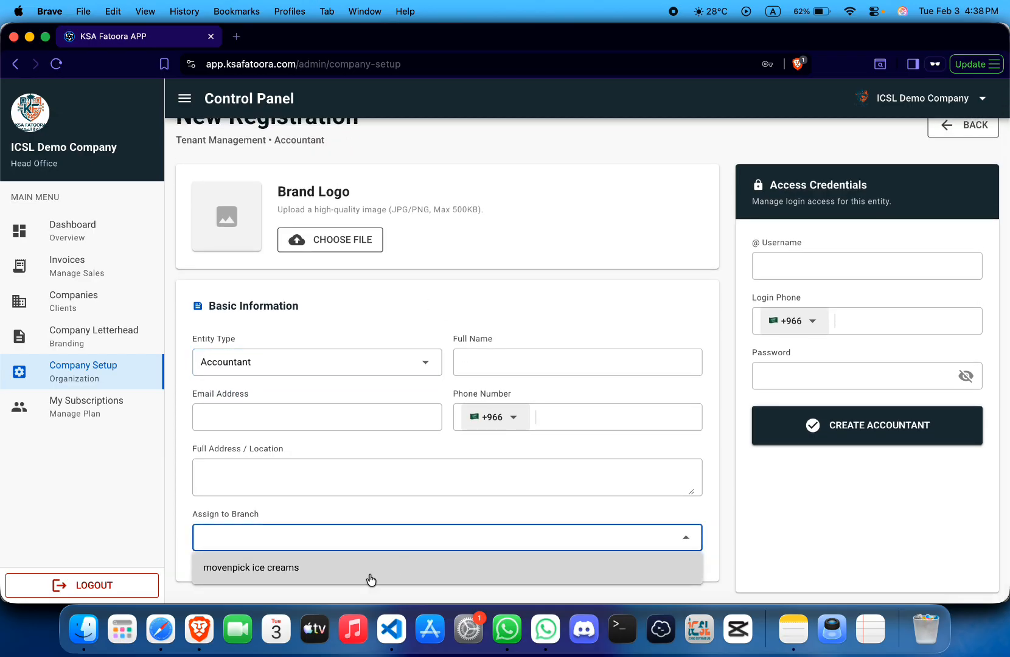
left_click(281, 570)
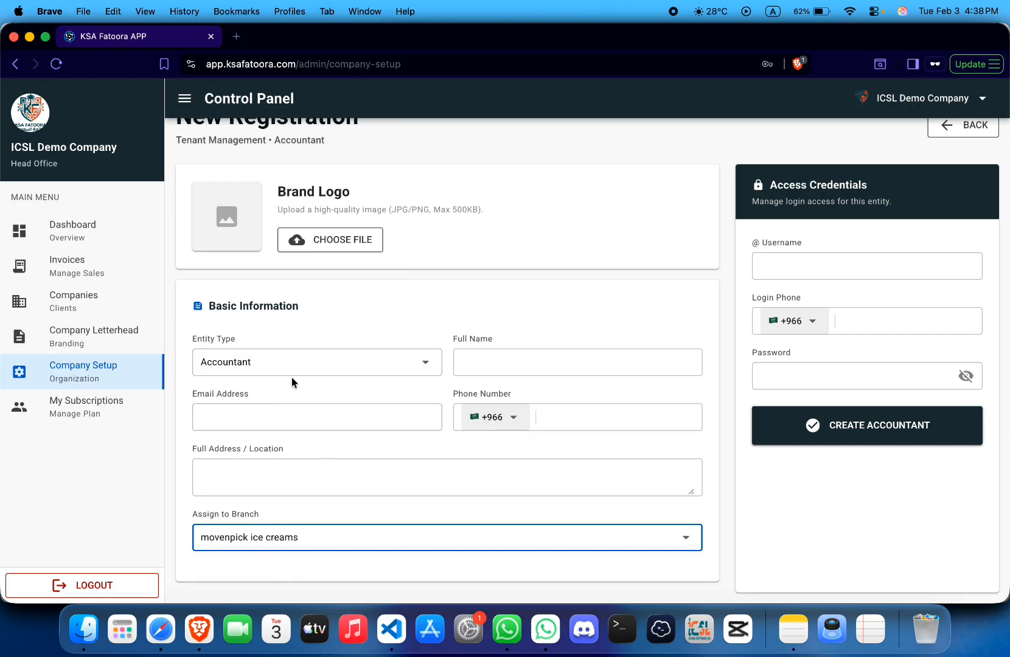
scroll(529, 349, "up", 2)
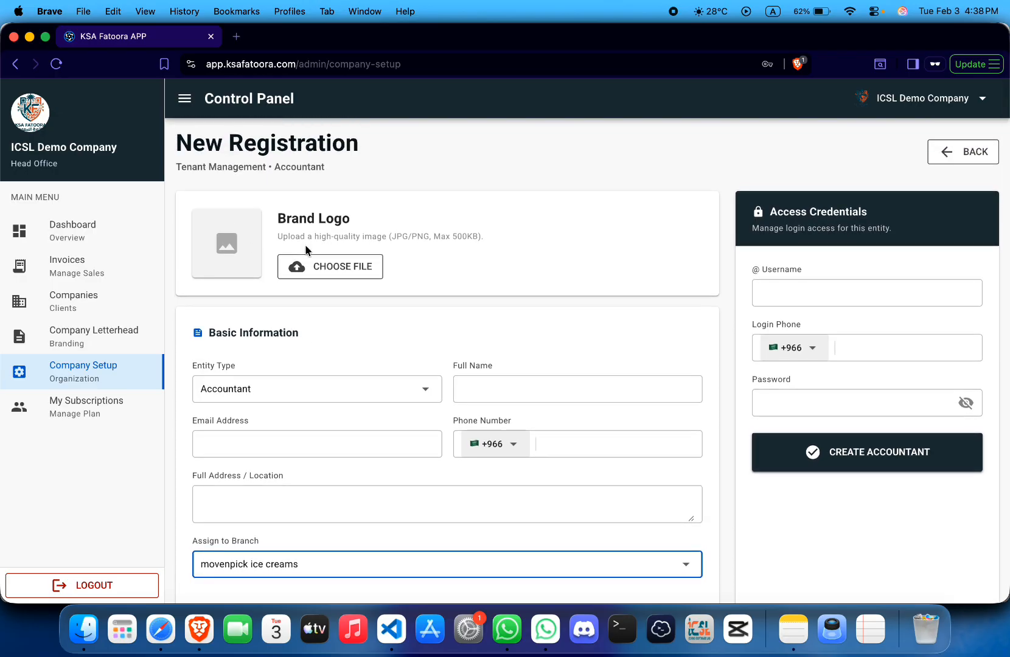
- Type the accountant's username and browse the login phone country codes, leaving the phone empty
left_click(792, 293)
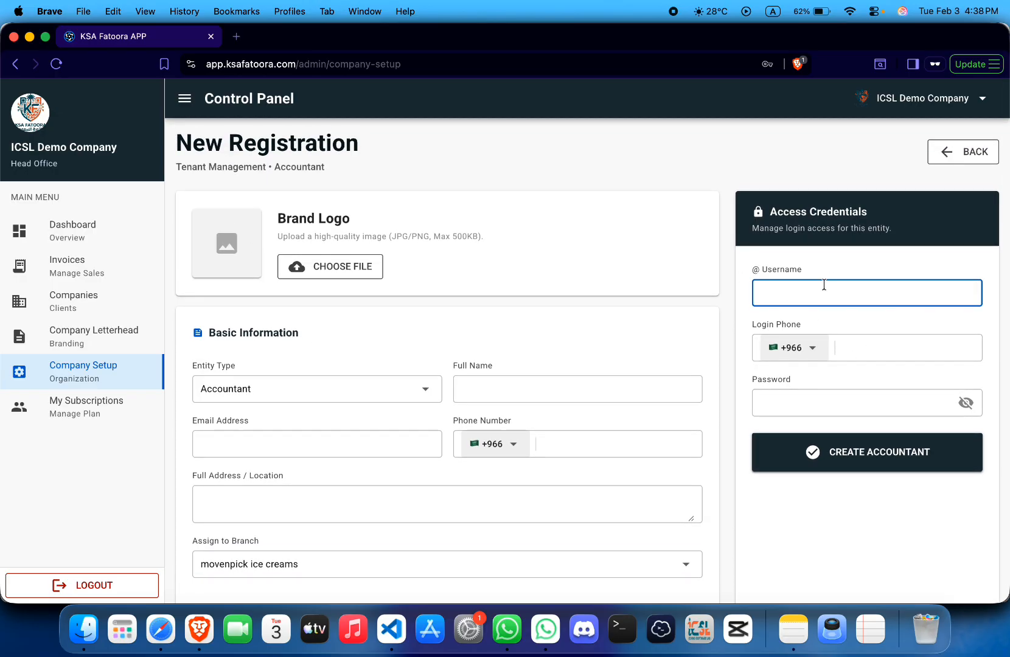
type("yyyhh")
left_click(857, 338)
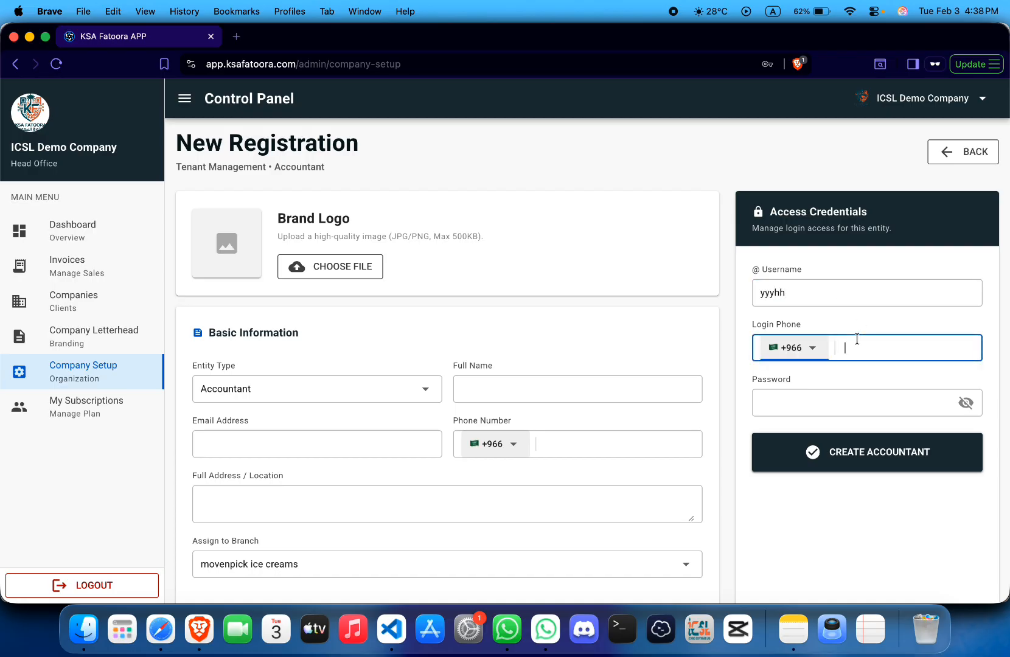
left_click(812, 348)
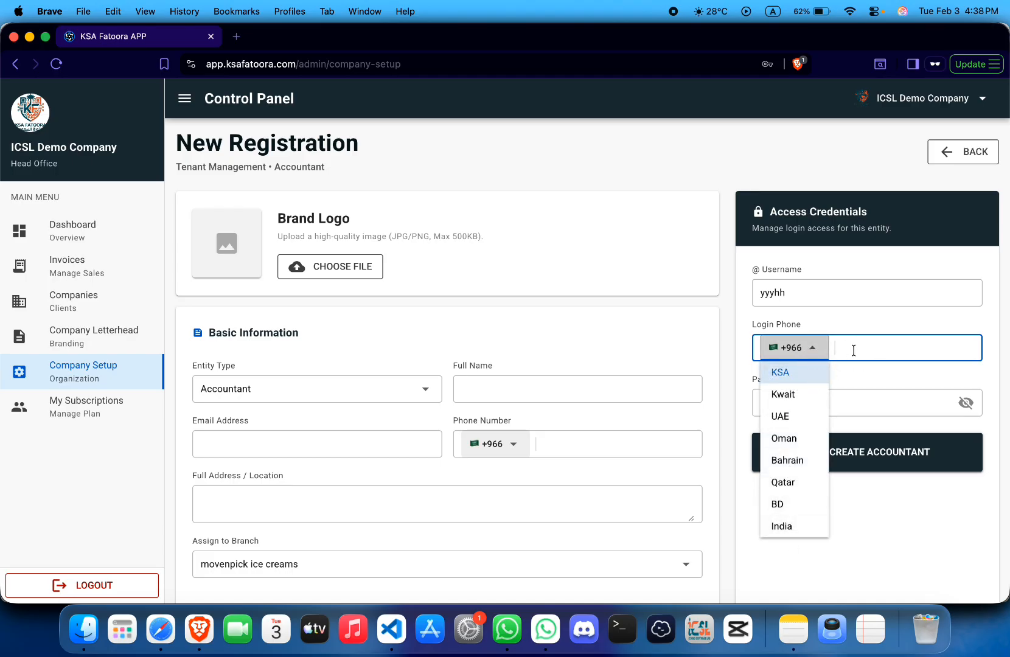
left_click(846, 375)
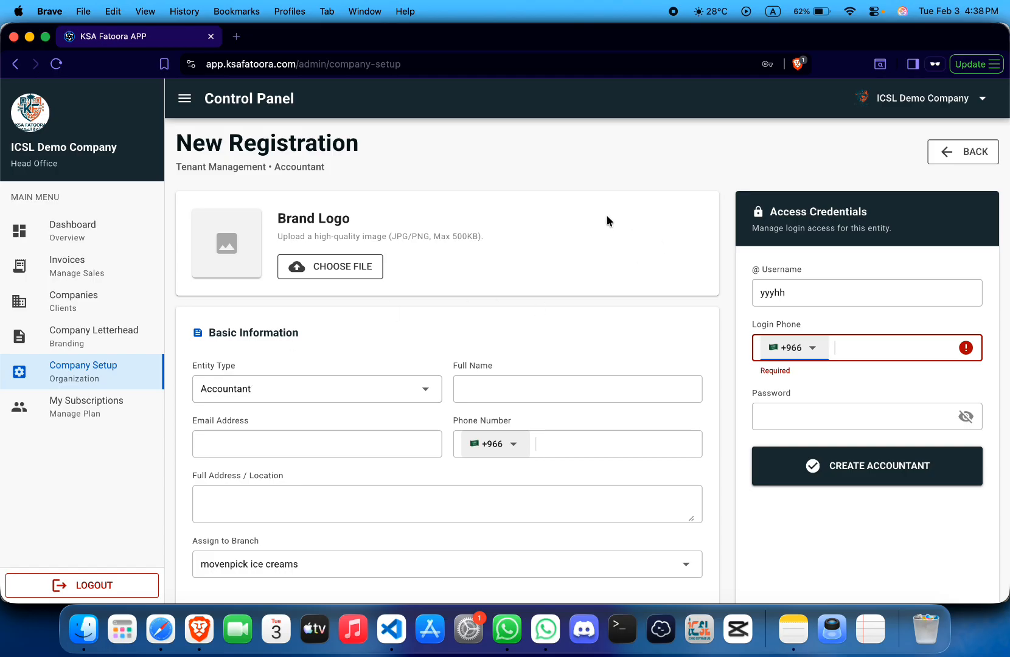
left_click(340, 396)
left_click(371, 340)
- Scroll through the ICSL Demo Company letterhead preview, then open the Companies organization list
left_click(79, 333)
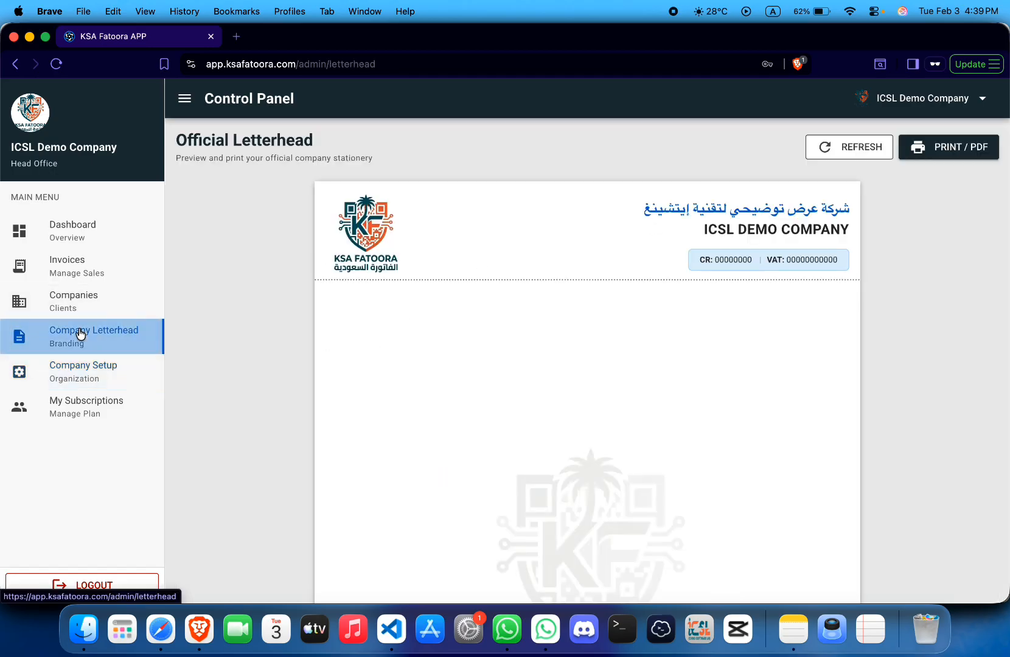
scroll(318, 299, "down", 3)
scroll(318, 299, "up", 3)
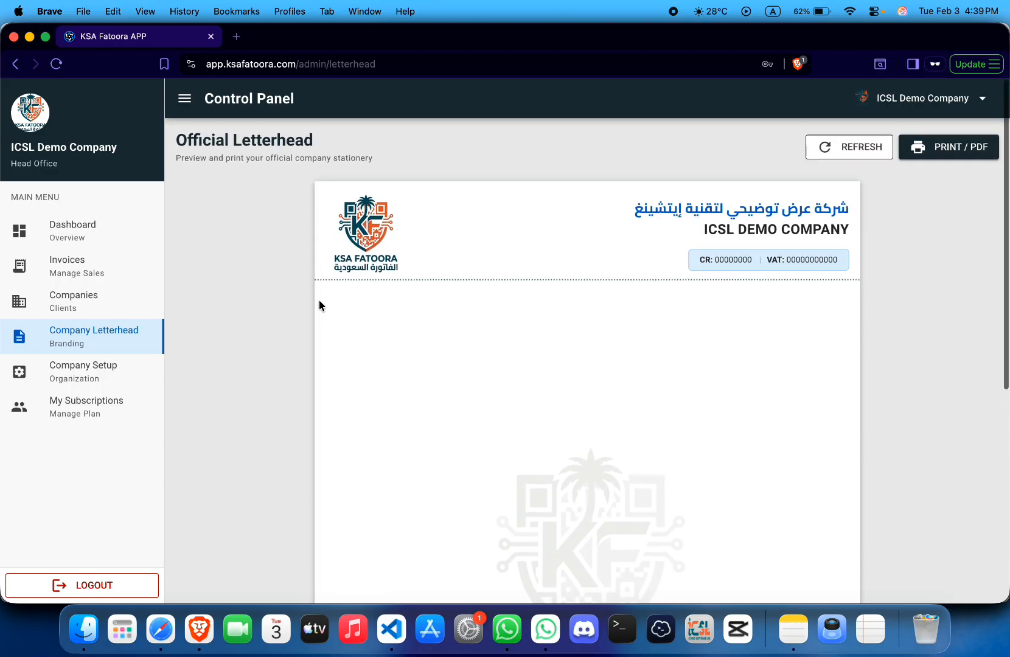
scroll(319, 300, "down", 2)
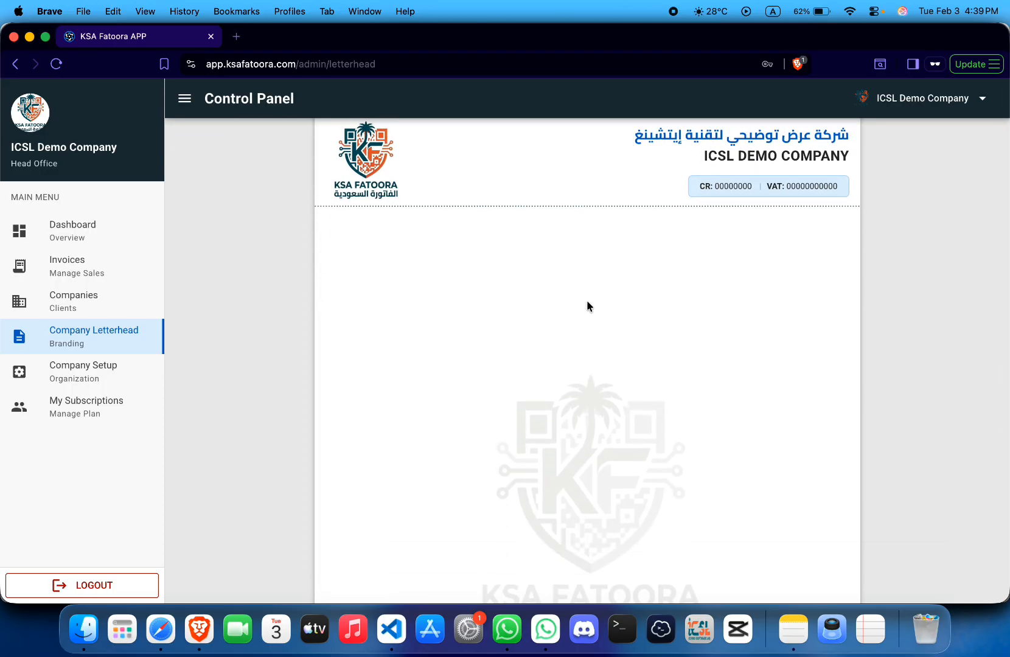
scroll(566, 310, "up", 3)
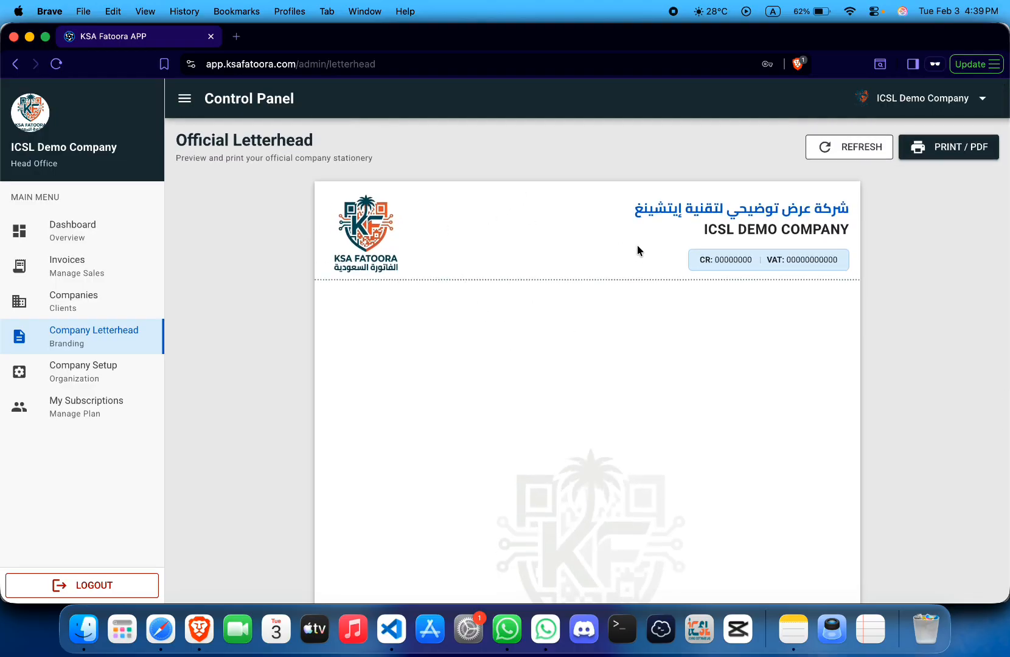
scroll(636, 249, "down", 5)
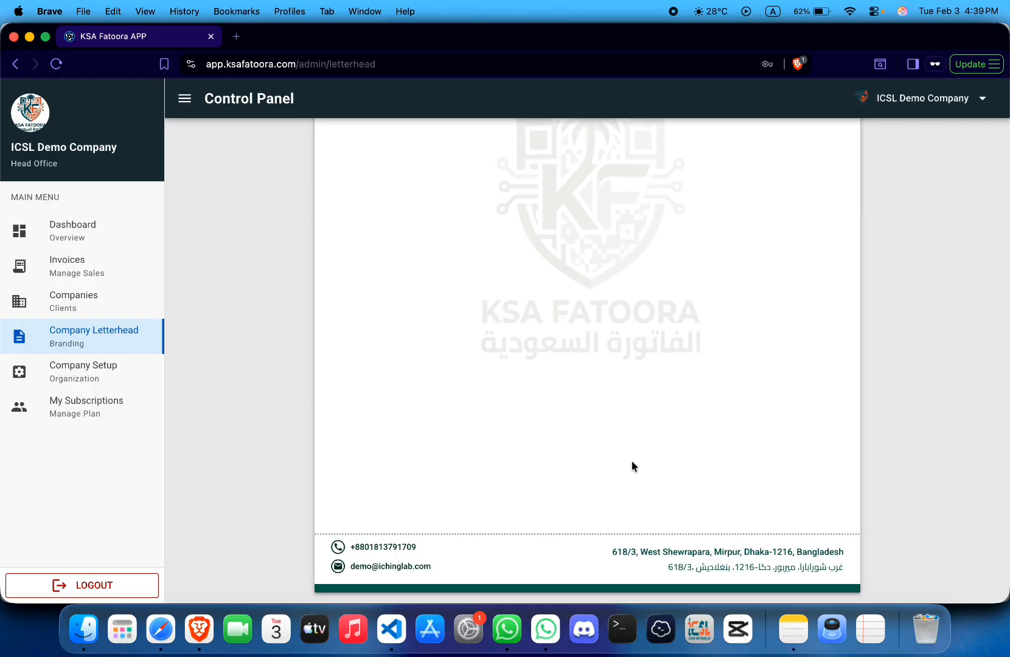
scroll(636, 453, "up", 5)
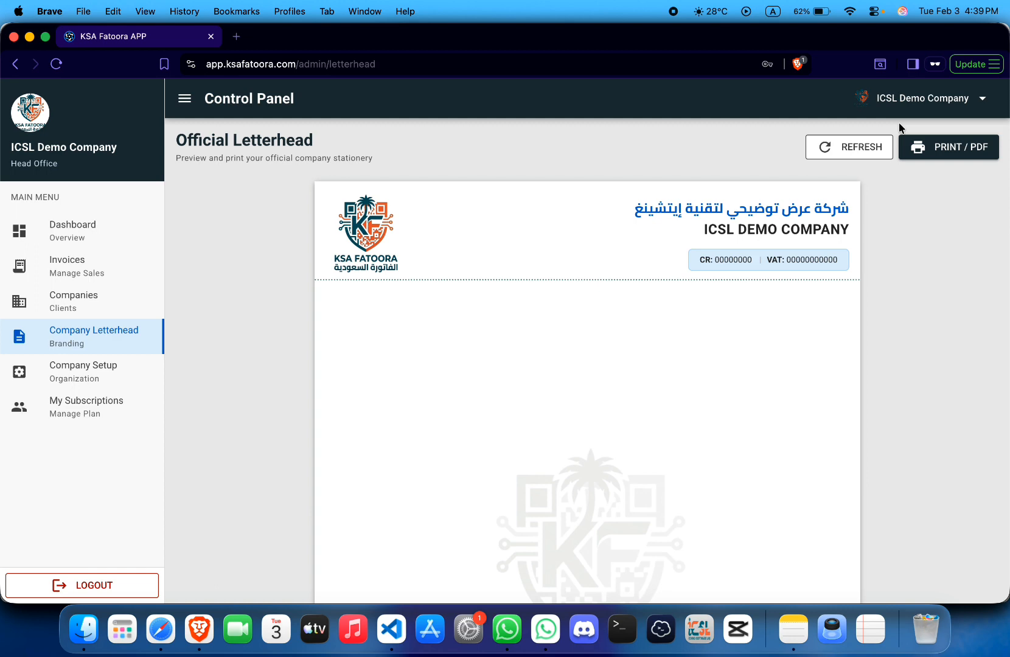
scroll(621, 456, "down", 4)
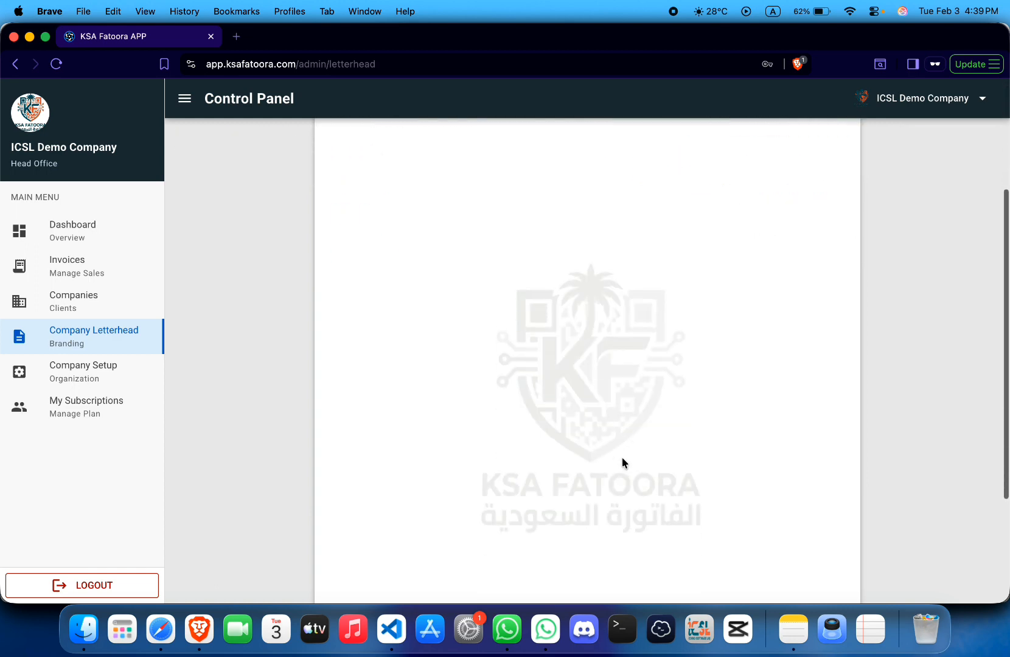
scroll(603, 468, "up", 5)
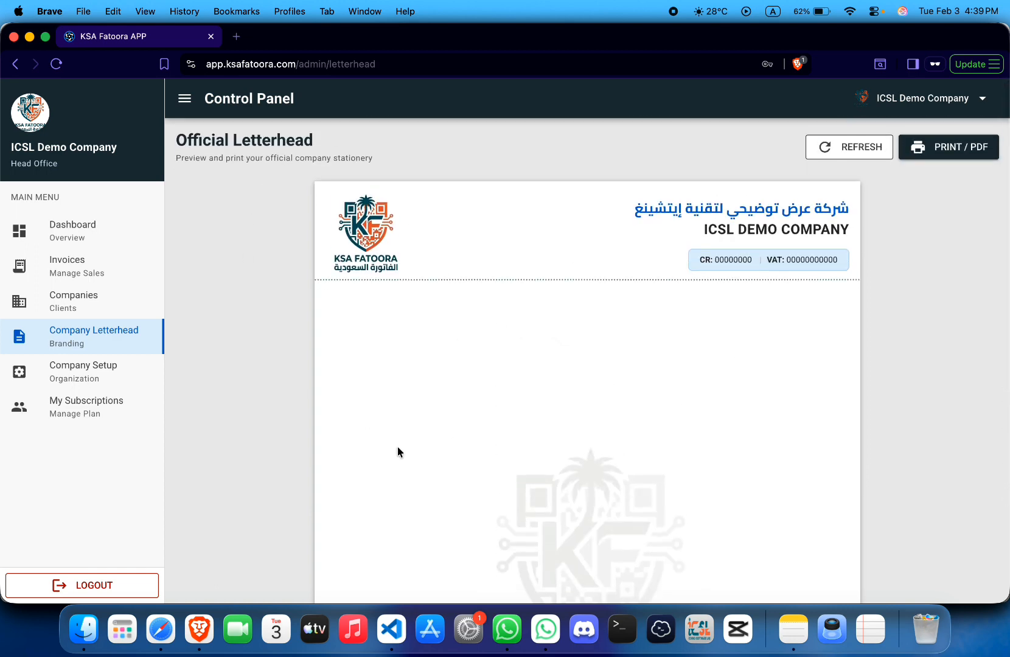
left_click(124, 309)
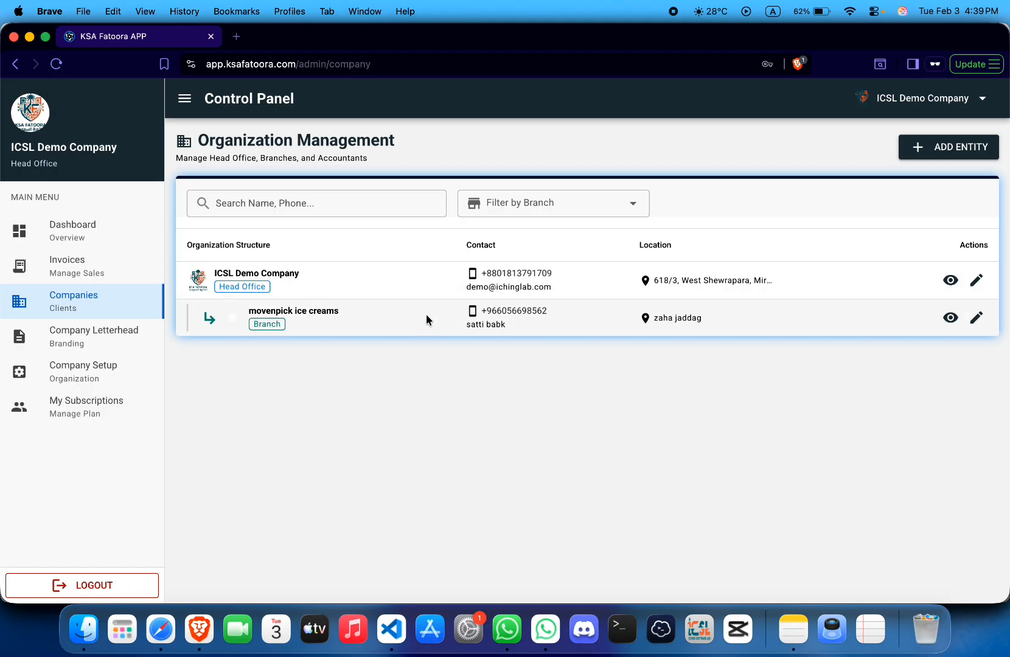
- Highlight the Head Office and movenpick ice creams Branch labels, then open the Invoices list
double_click(226, 286)
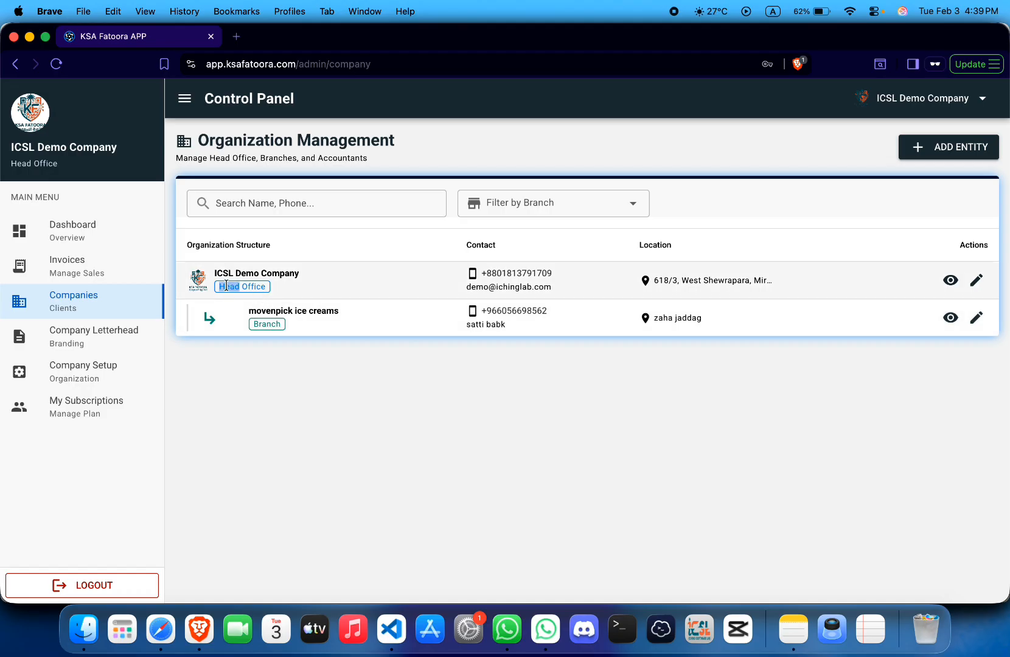
double_click(266, 323)
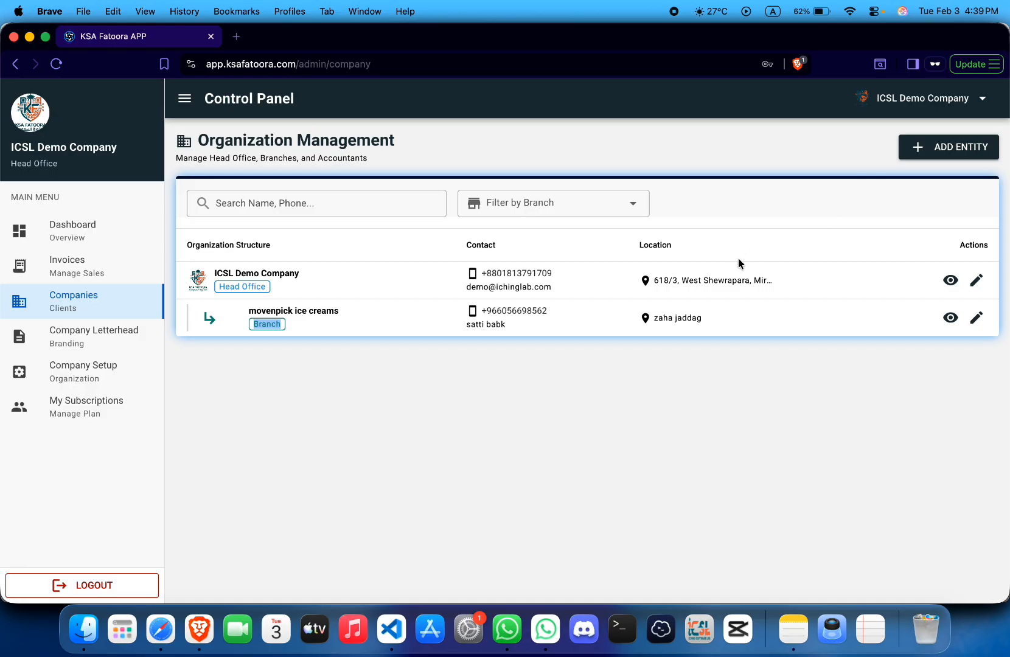
left_click(293, 339)
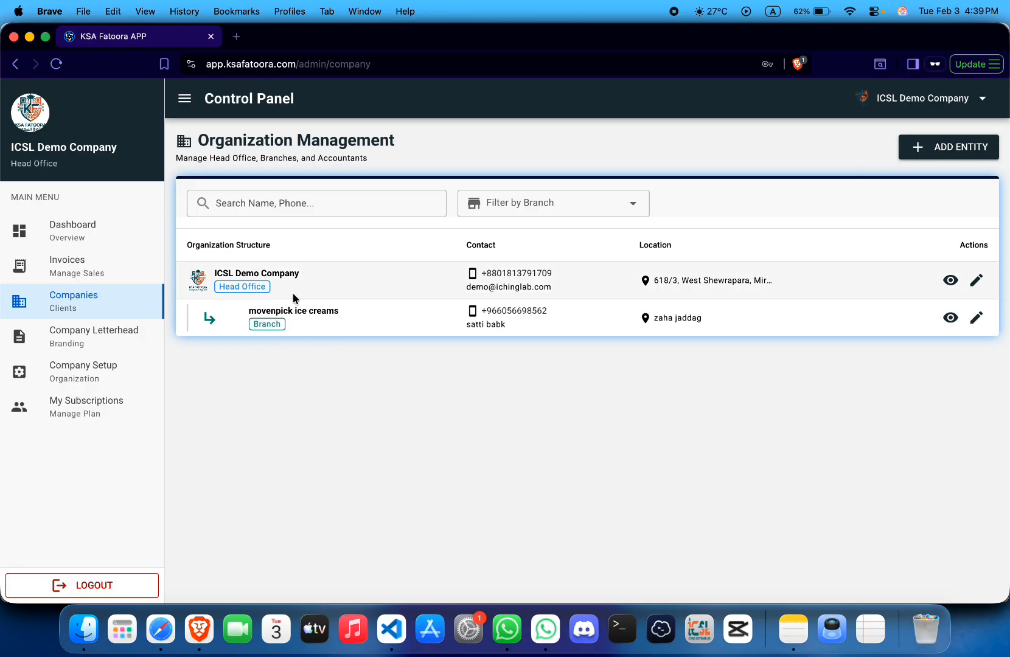
left_click(72, 260)
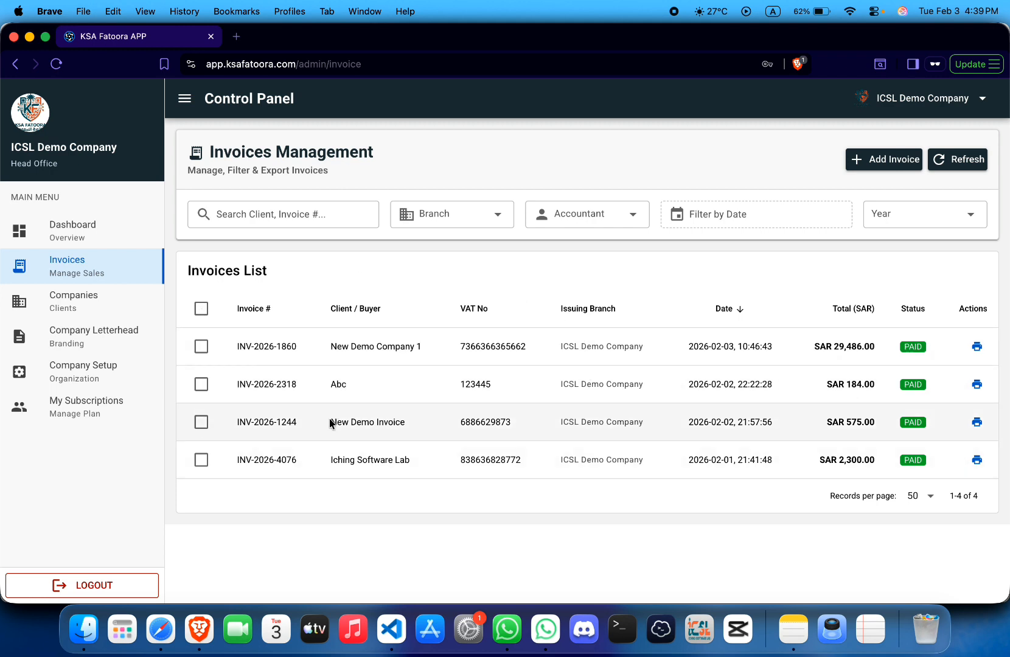
- Search invoices by pasting INV-2026-1860, then client New Demo Company 1, clearing each search
triple_click(290, 346)
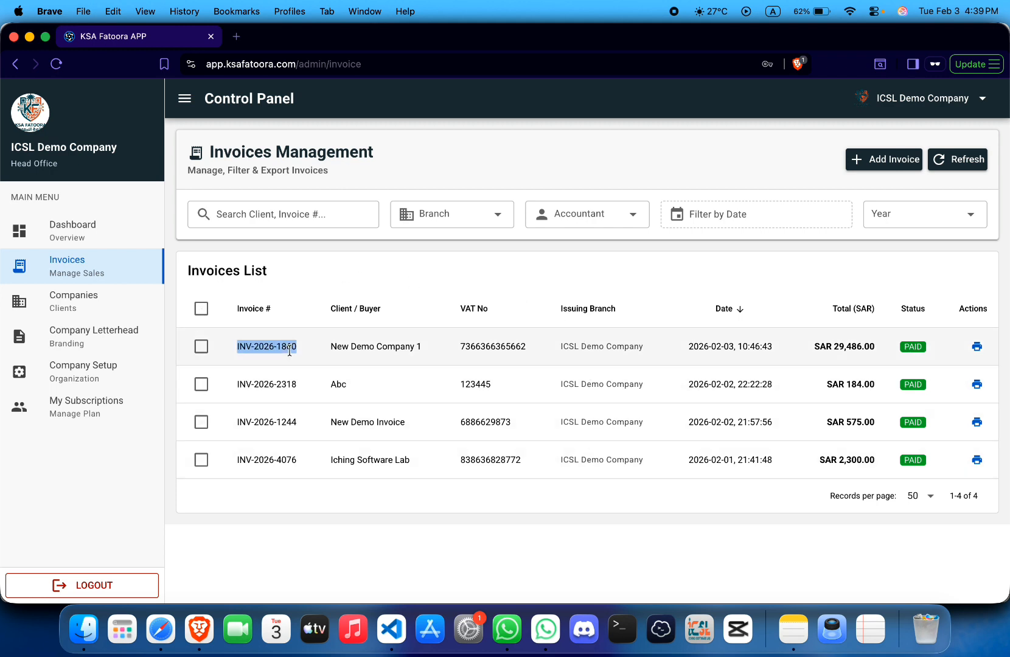
key("super+c")
left_click(274, 213)
key("super+v")
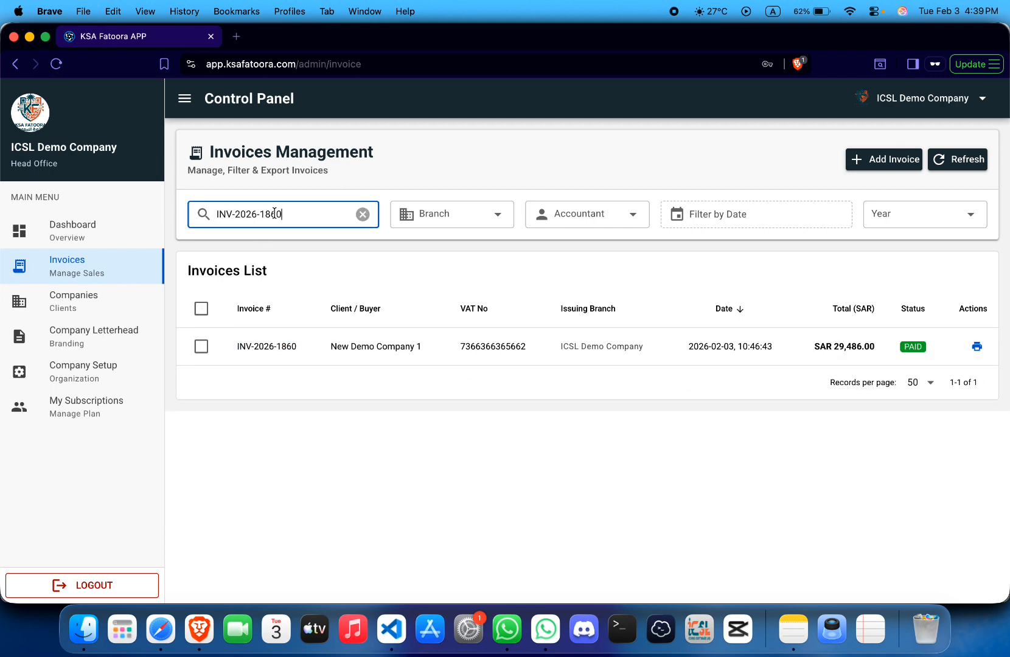
key("super+a")
key("BackSpace")
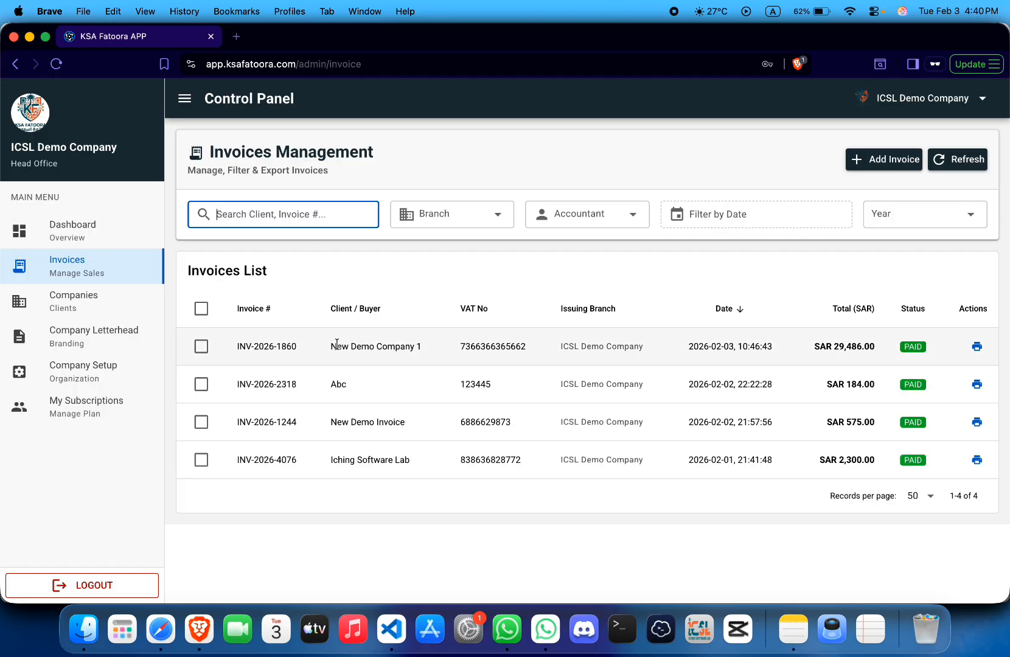
triple_click(329, 352)
key("super+c")
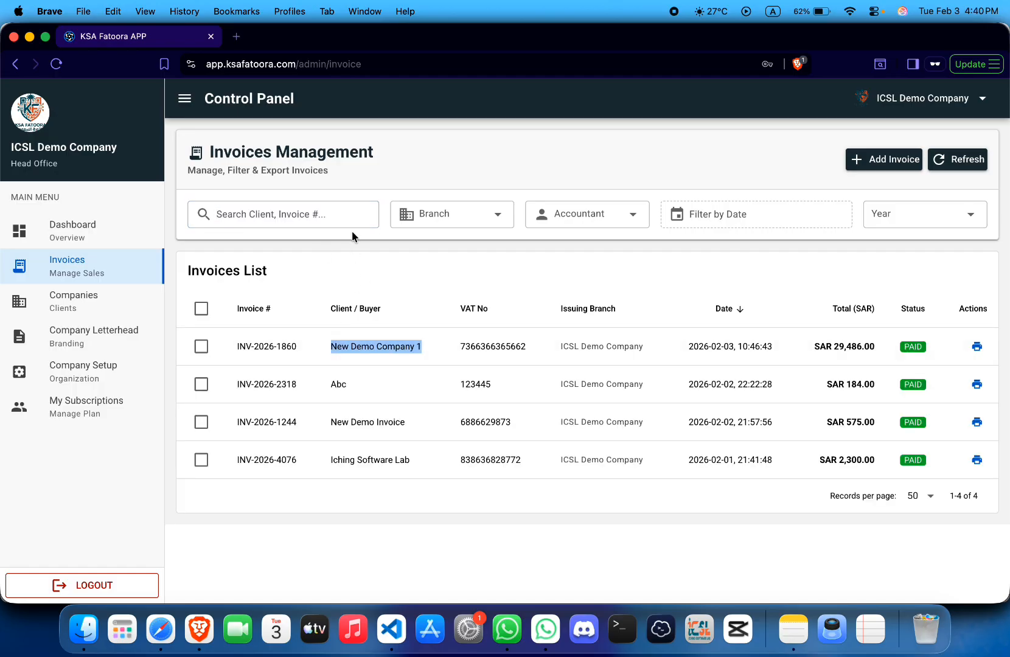
left_click(342, 219)
key("super+v")
left_click(363, 213)
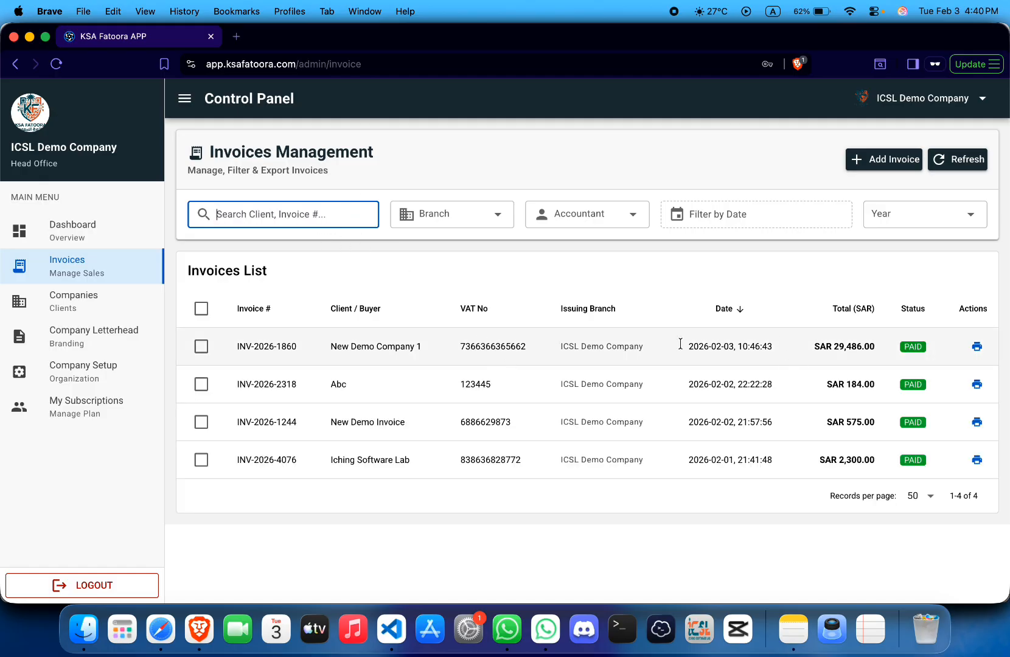
- Filter by the movenpick ice creams branch, try the accountant filter, then clear the branch filter
left_click(461, 213)
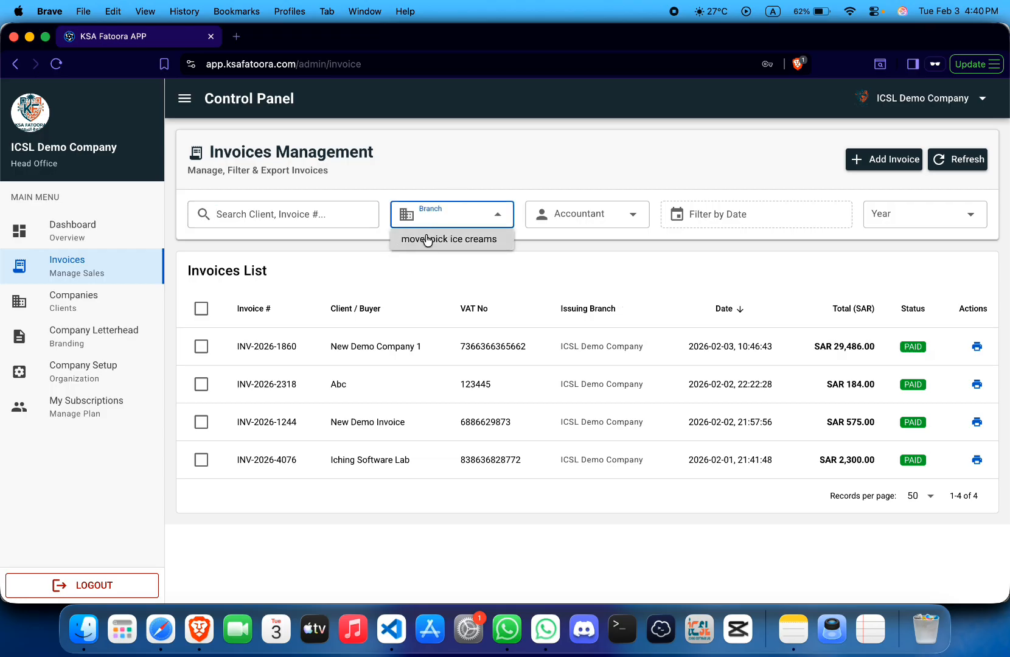
left_click(449, 240)
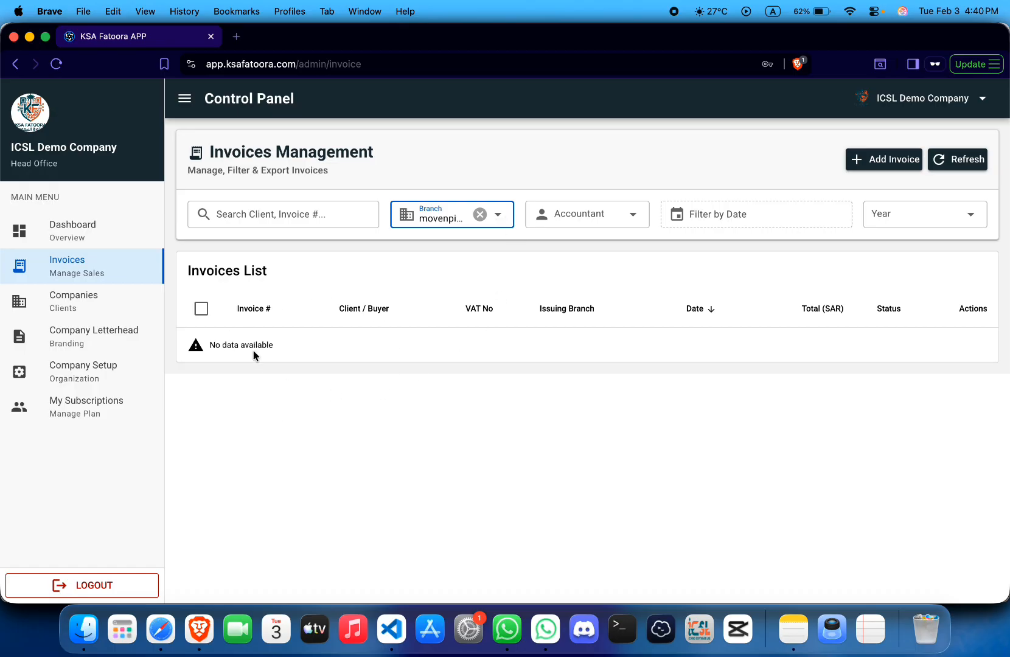
left_click(480, 214)
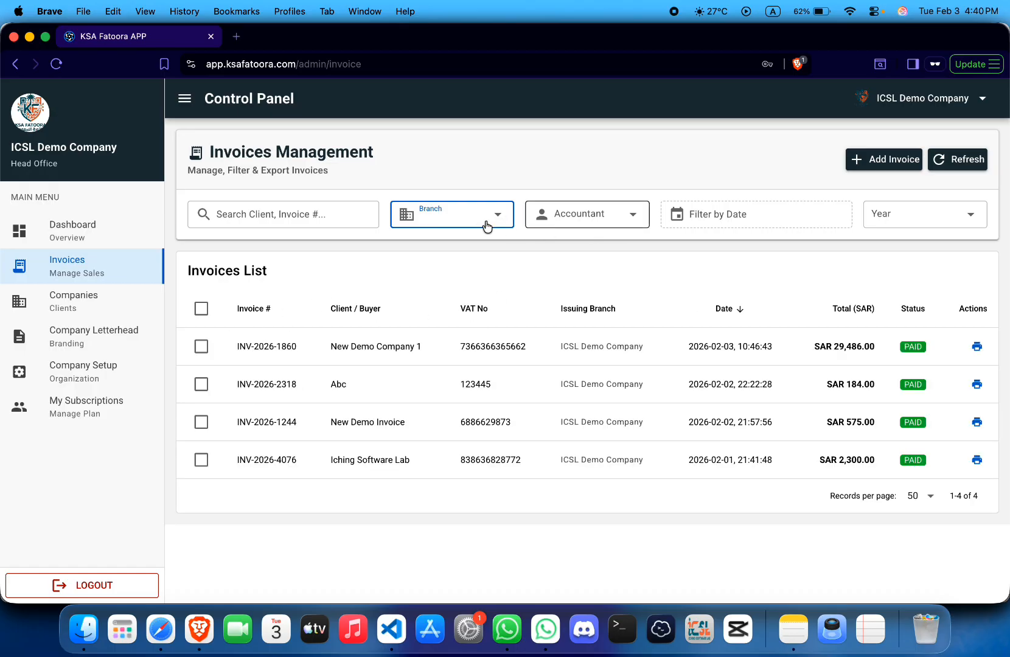
left_click(450, 214)
left_click(444, 240)
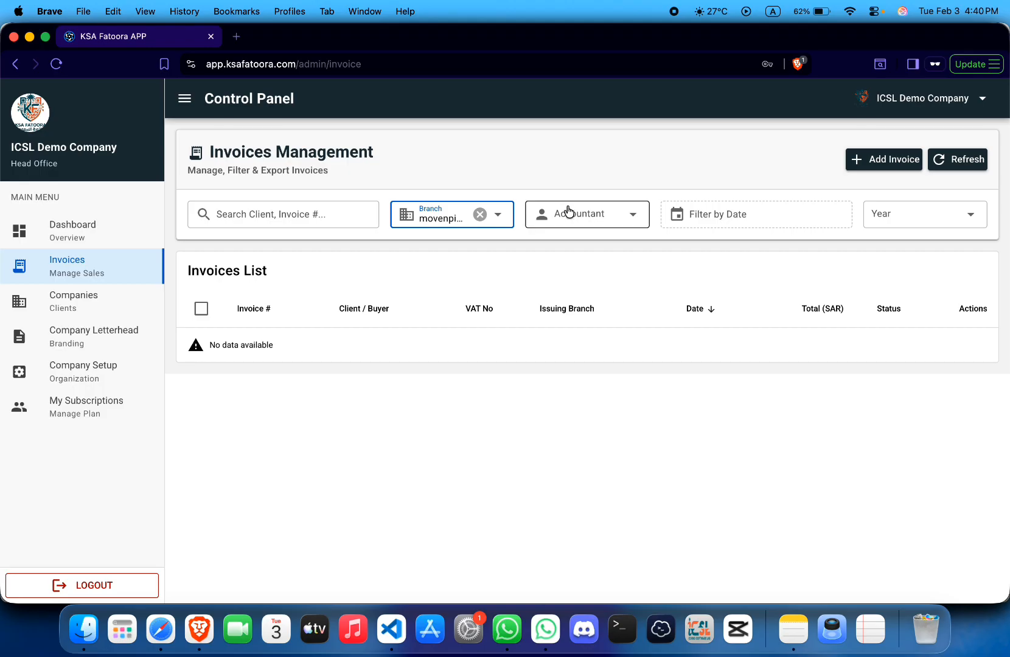
left_click(586, 218)
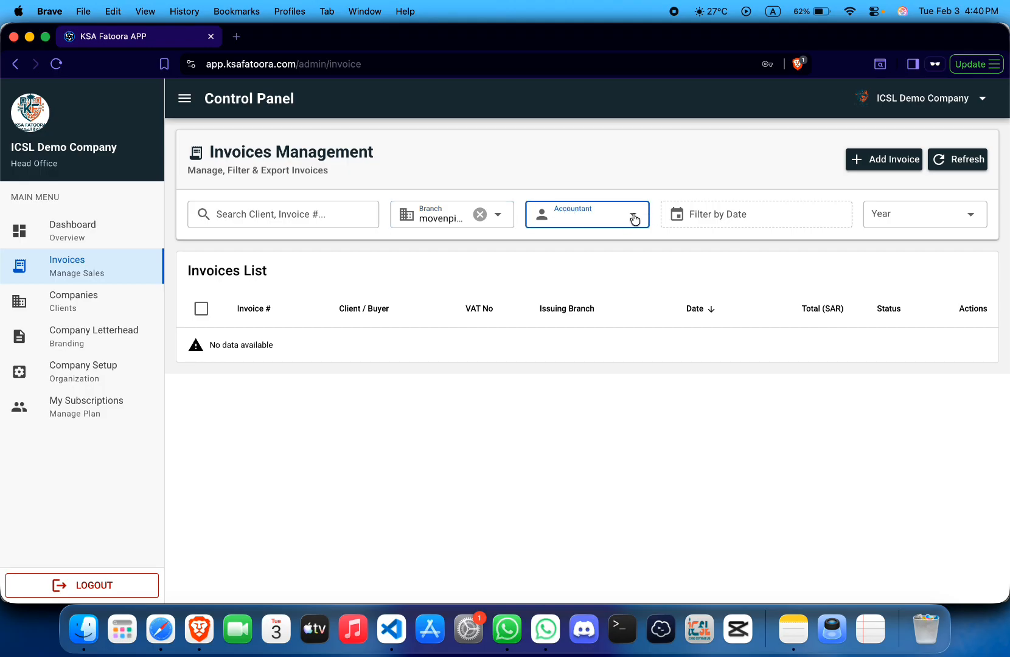
left_click(480, 214)
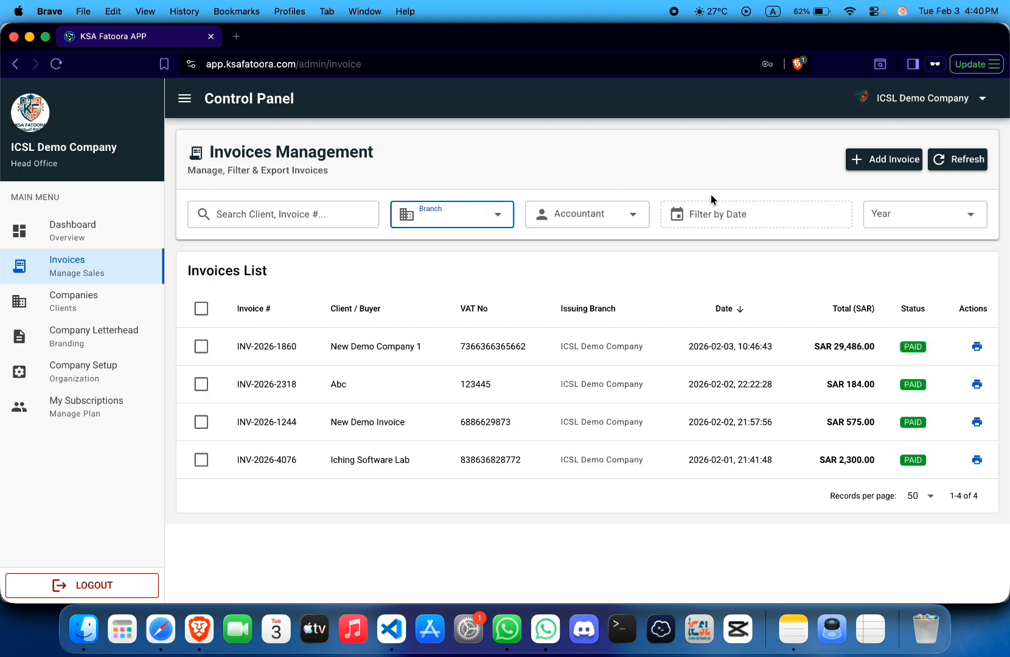
- Try a February 2–3 date range, clear it, and filter the list to year 2026
left_click(733, 215)
left_click(703, 203)
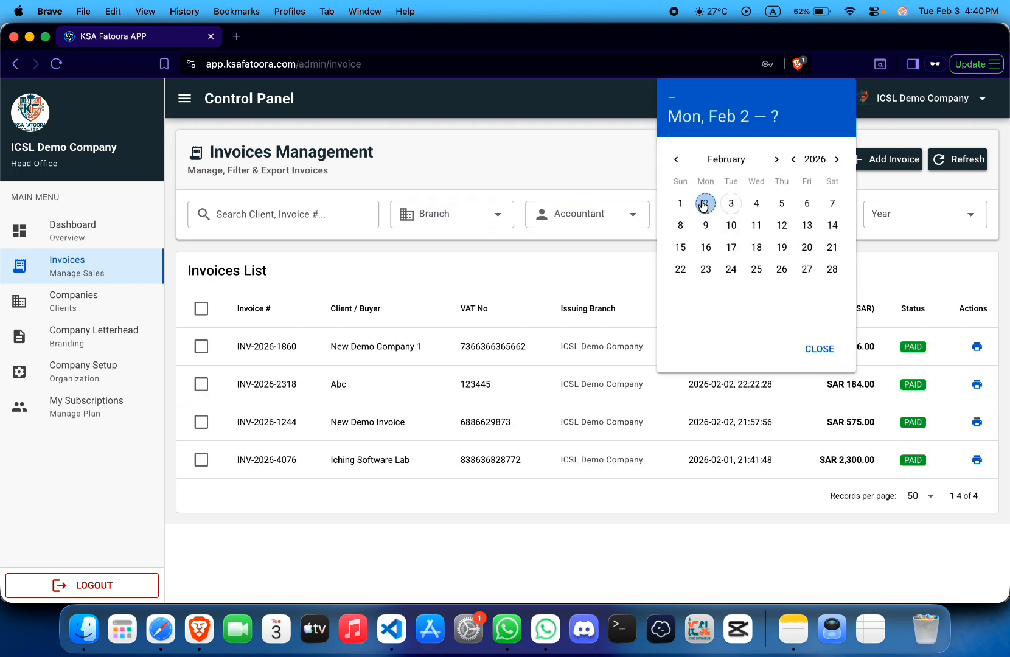
left_click(730, 204)
left_click(821, 349)
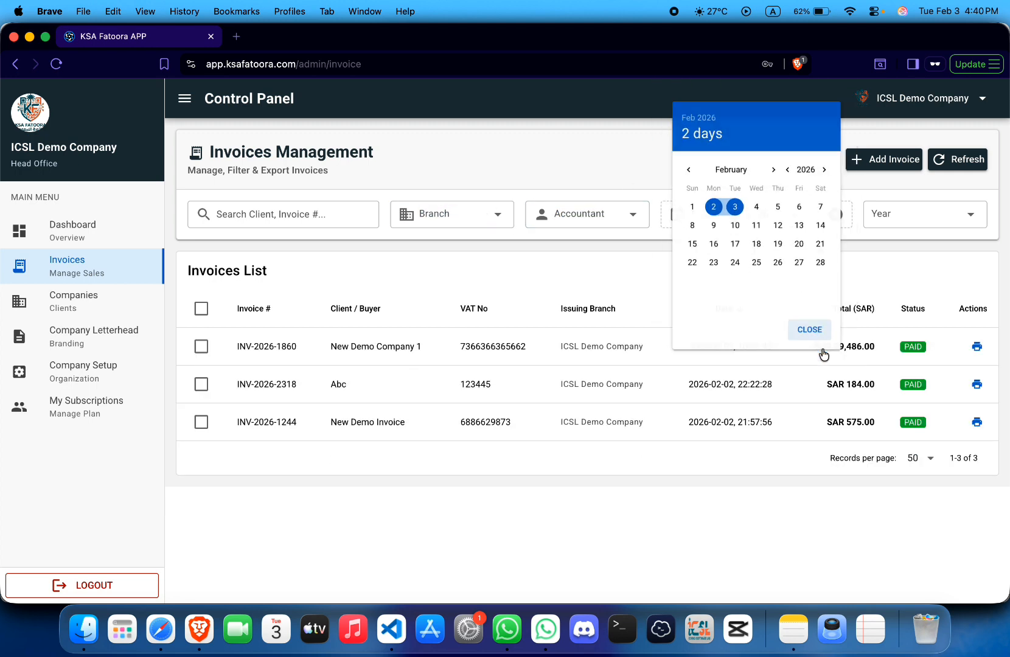
left_click(837, 215)
left_click(904, 226)
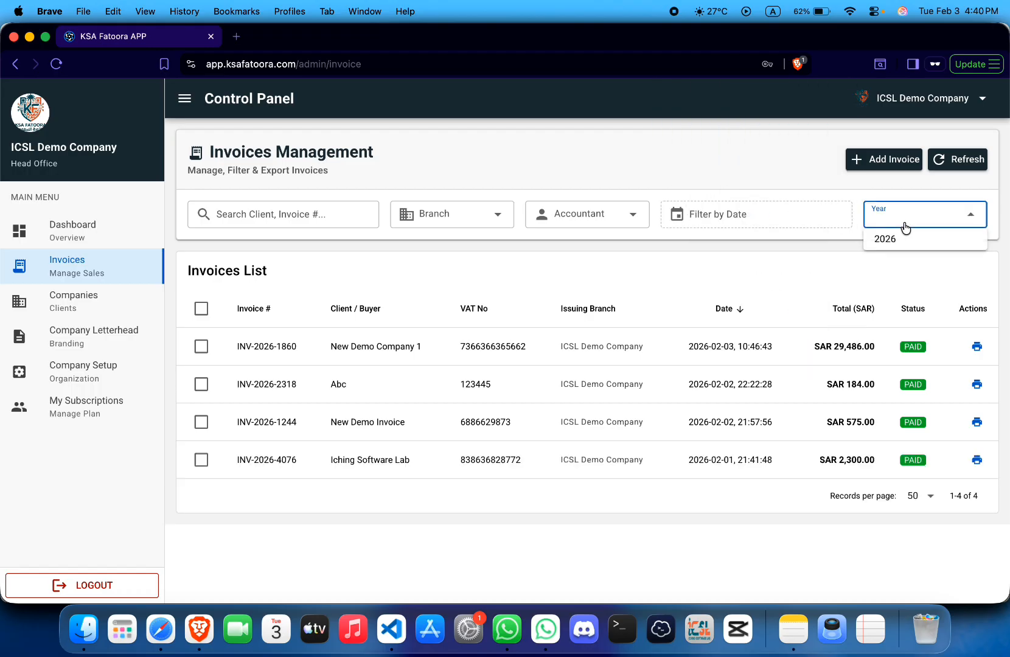
left_click(904, 226)
left_click(904, 227)
left_click(902, 240)
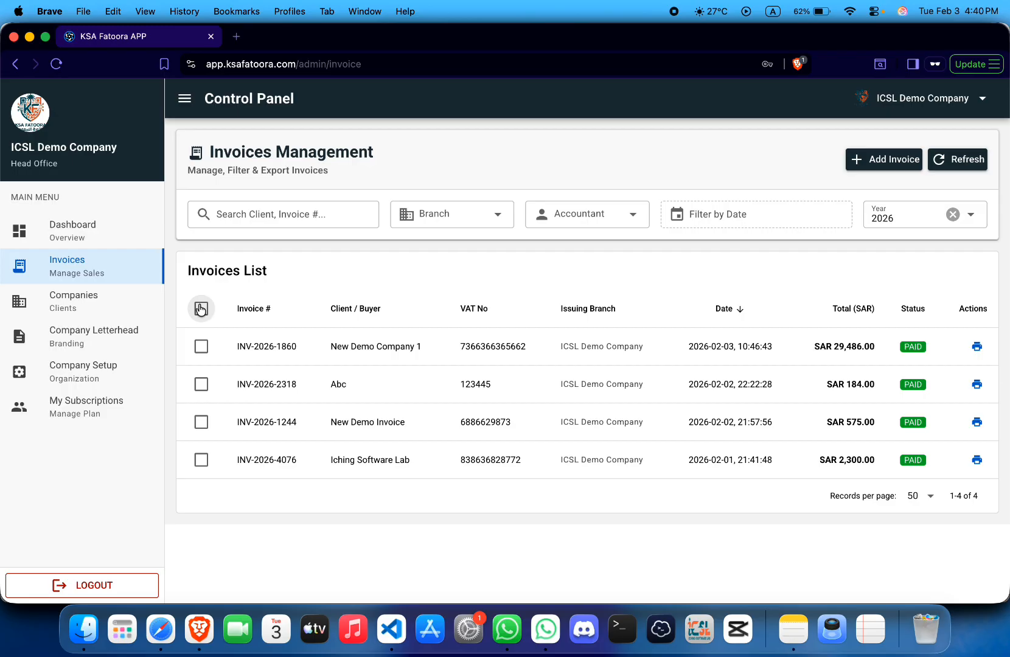
left_click(201, 308)
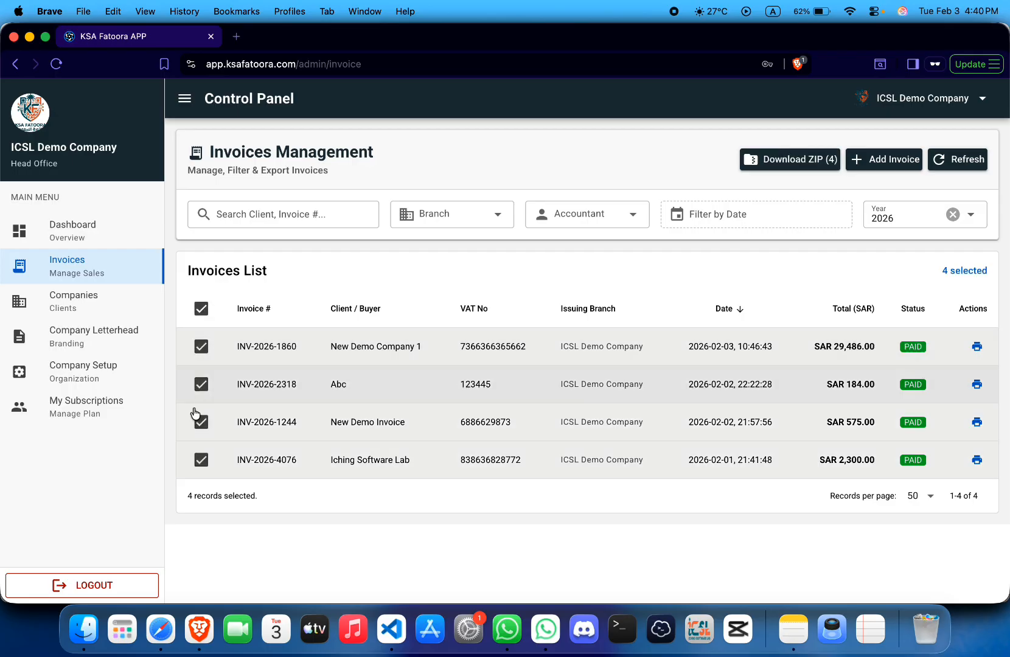
left_click(797, 159)
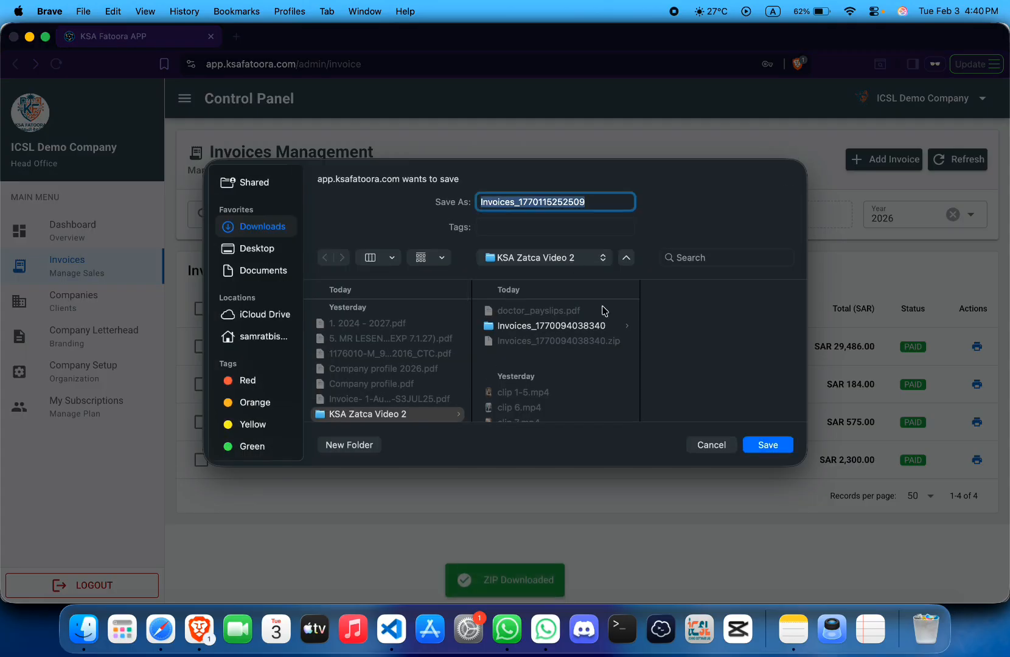
left_click(764, 445)
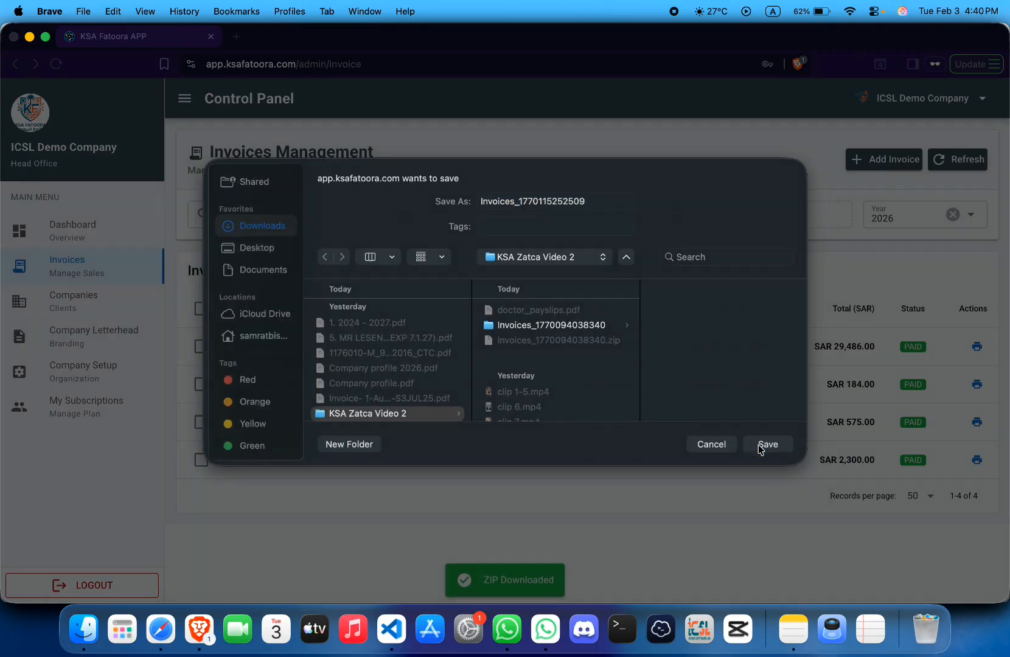
left_click(772, 128)
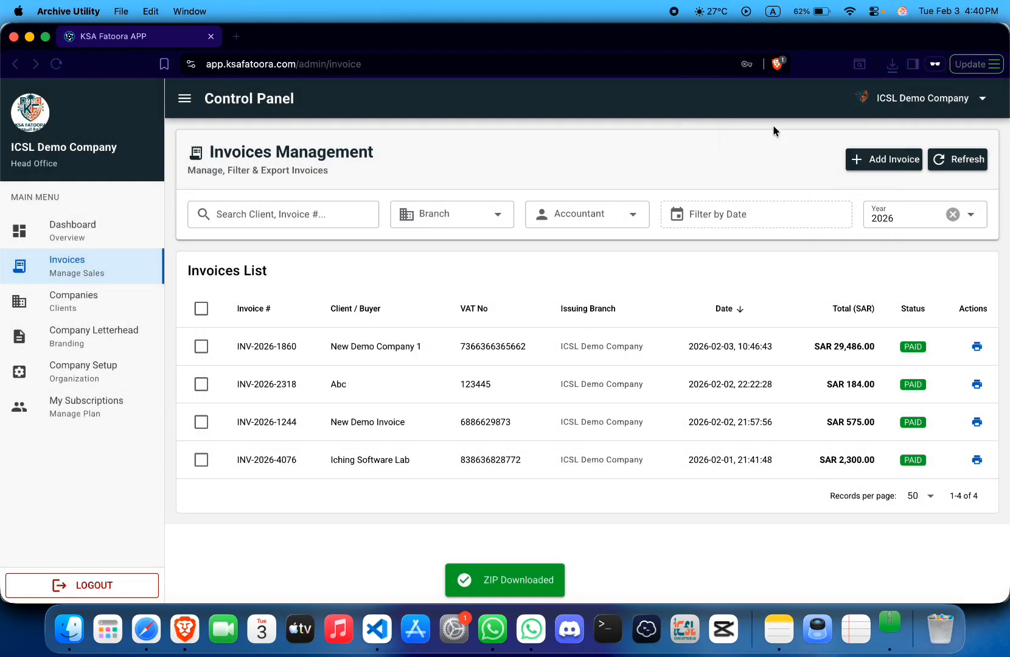
double_click(167, 81)
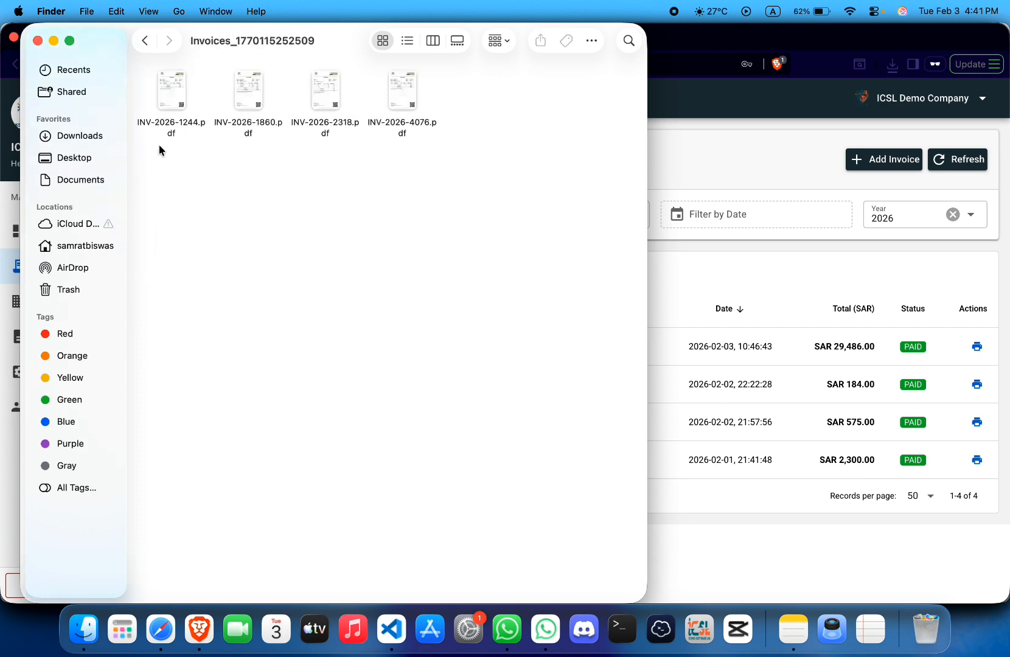
double_click(164, 99)
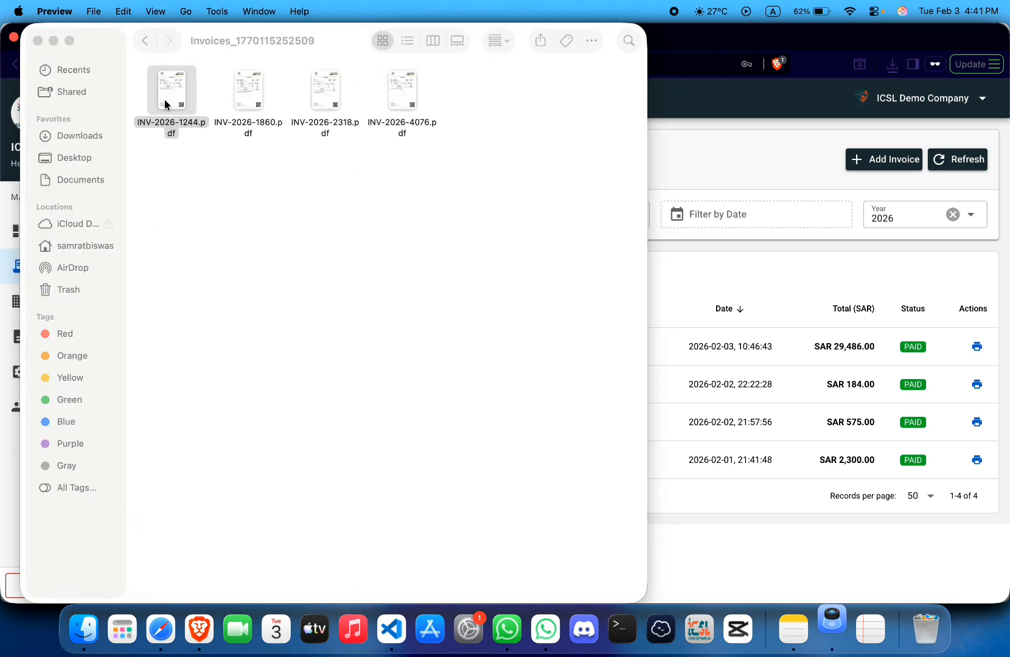
key("super+w")
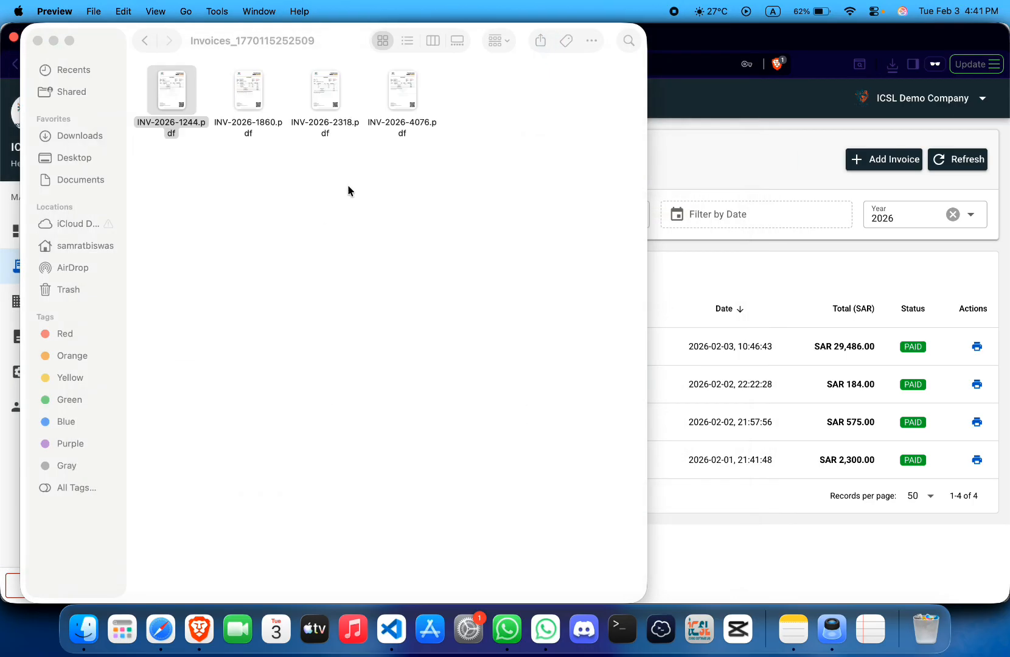
left_click(348, 185)
left_click(36, 40)
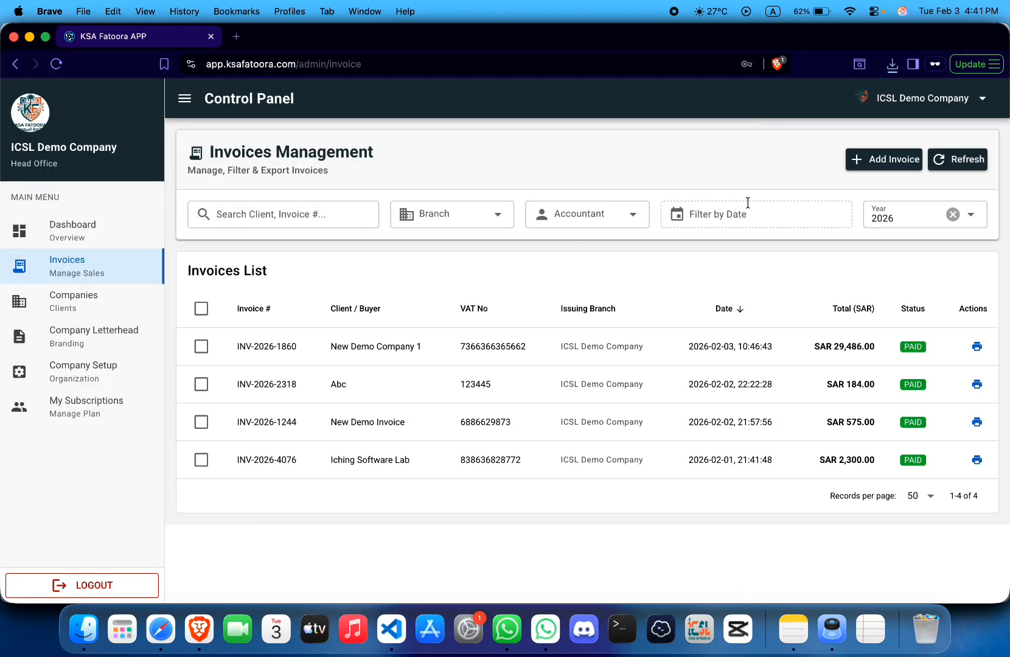
- Open the Create New Invoice form numbered INV-2026-4594, after cancelling a first attempt
left_click(888, 160)
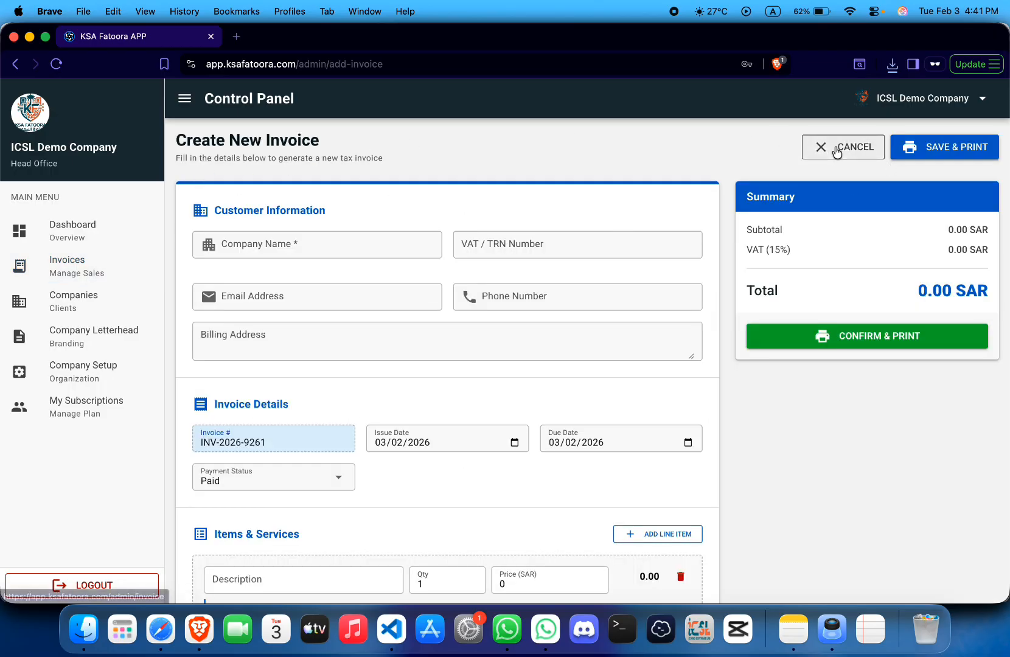
left_click(830, 150)
left_click(887, 163)
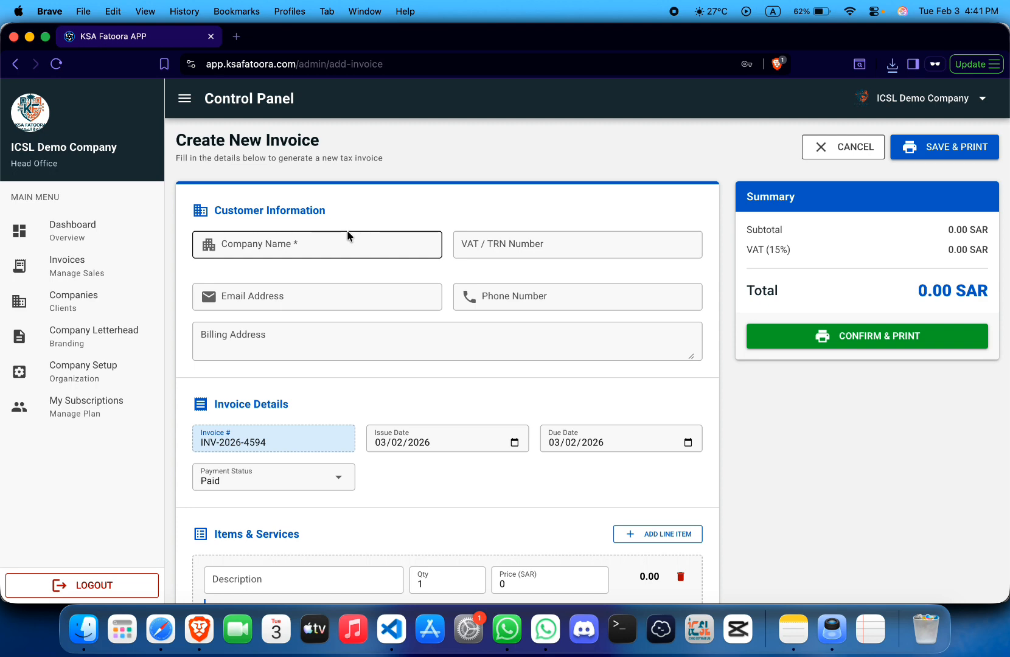
key("super+alt+i")
- Preview the invoice form in iPhone 14 Pro Max view, then return to the desktop layout
left_click(462, 87)
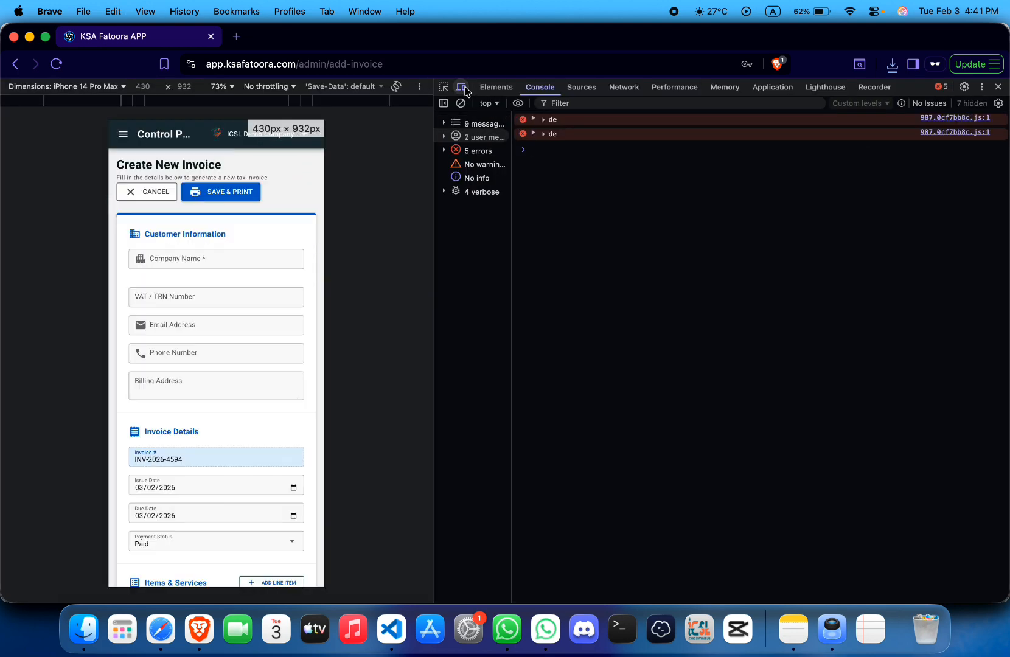
scroll(254, 261, "down", 5)
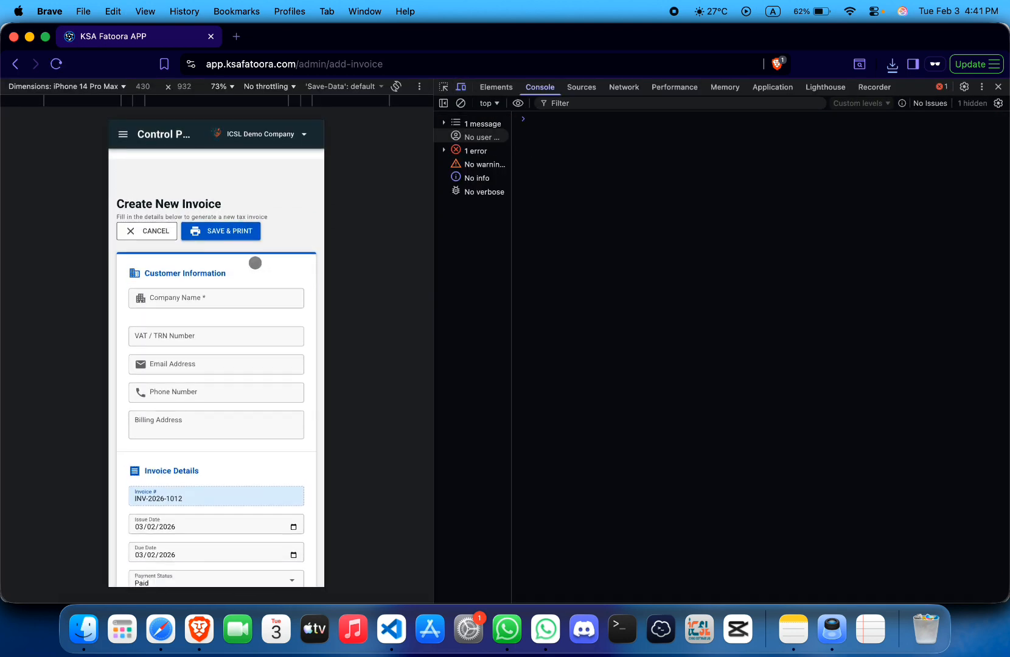
scroll(255, 263, "down", 3)
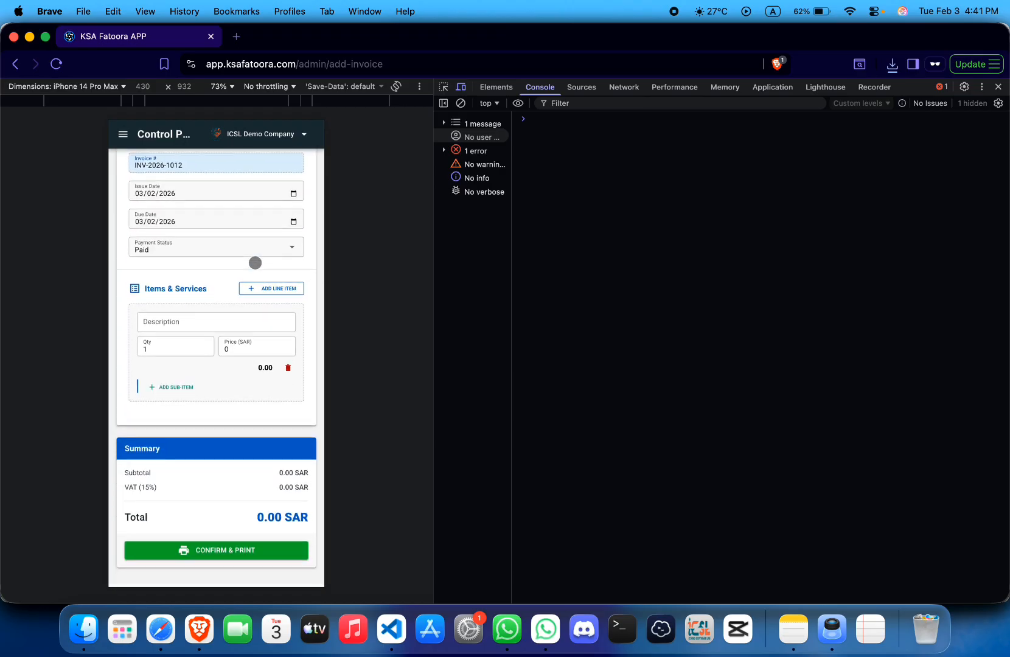
key("alt+super+i")
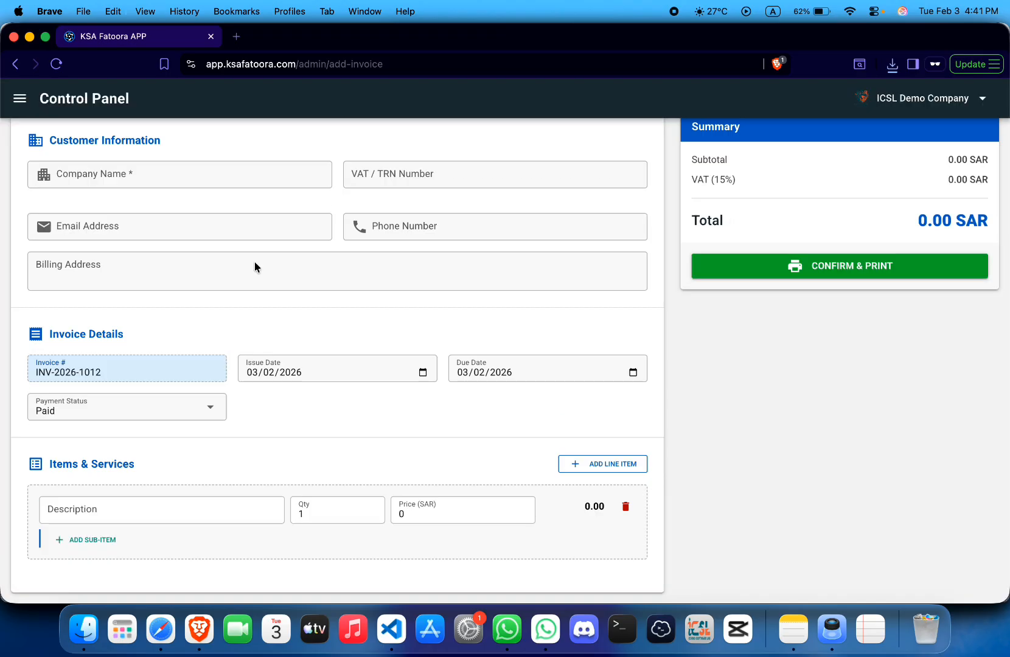
scroll(255, 266, "up", 3)
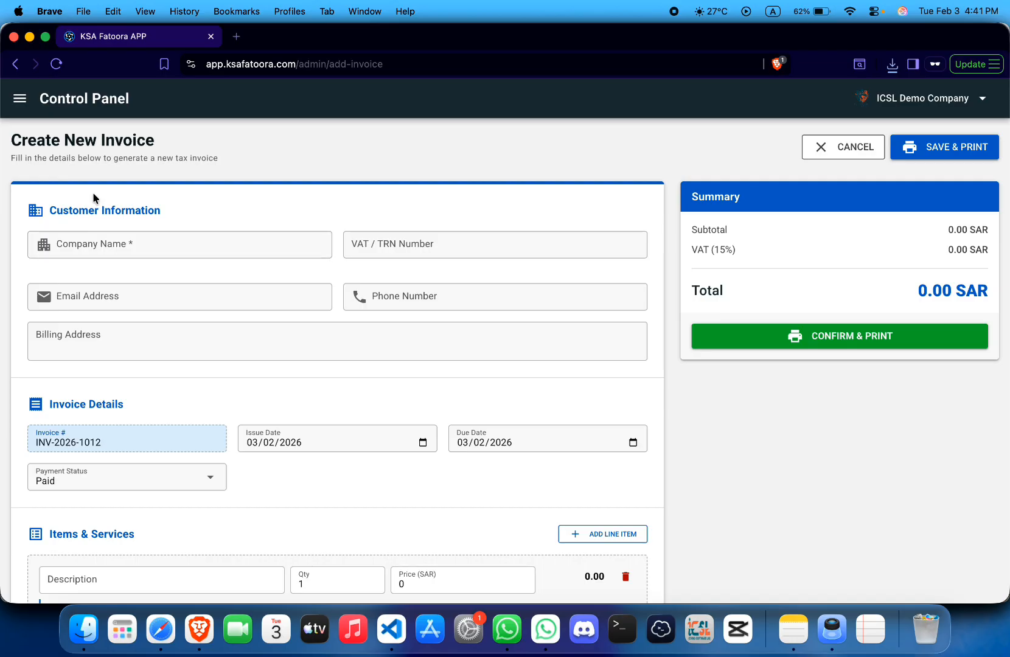
- Enter the customer's company name and VAT/TRN number
left_click(125, 243)
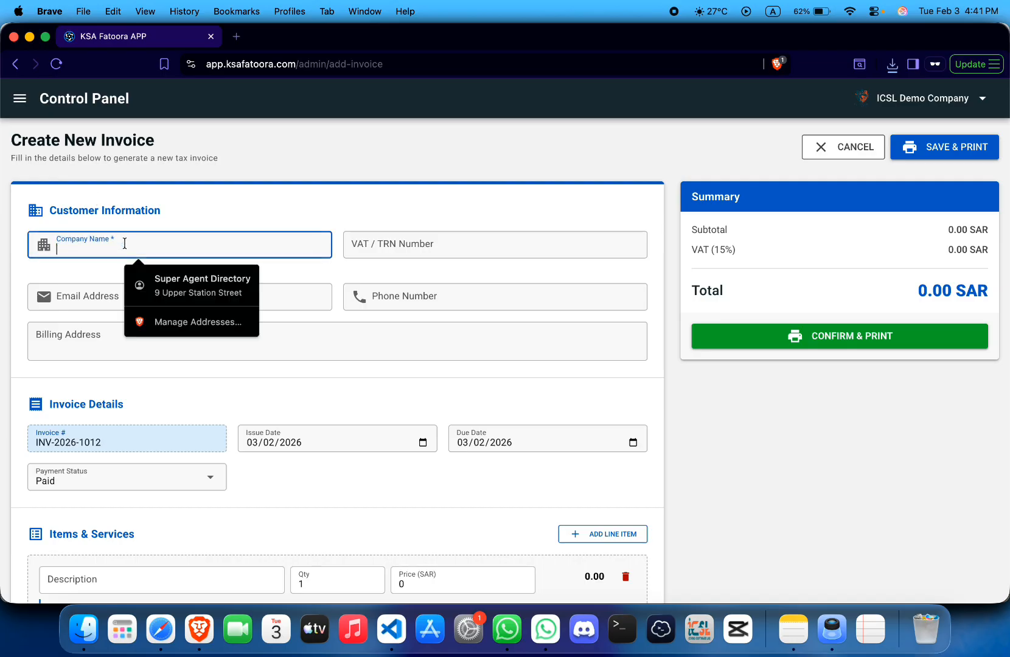
left_click(223, 192)
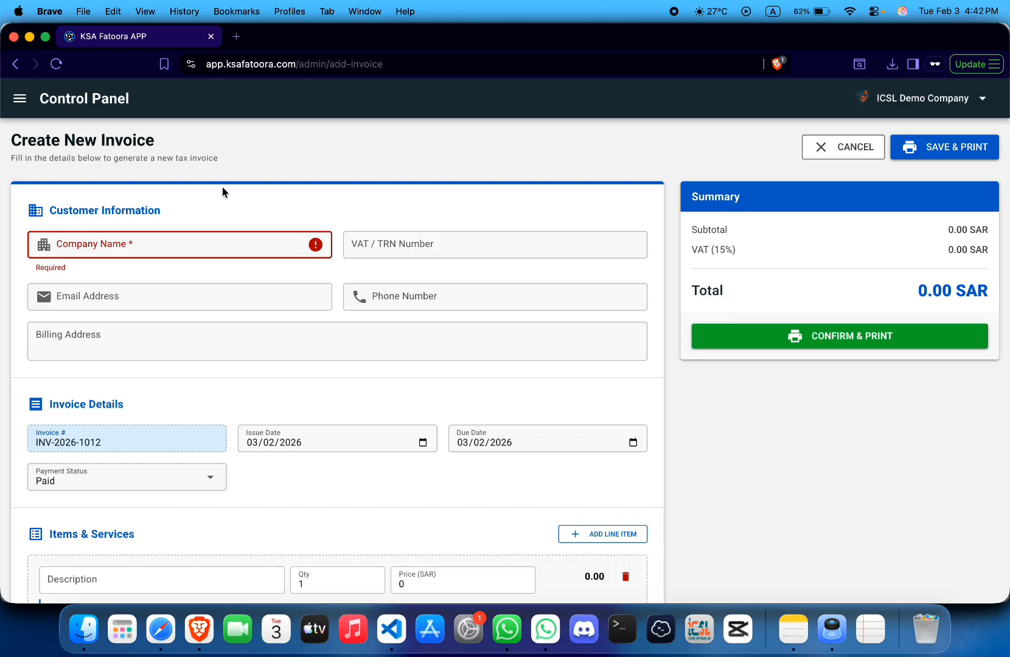
left_click(179, 238)
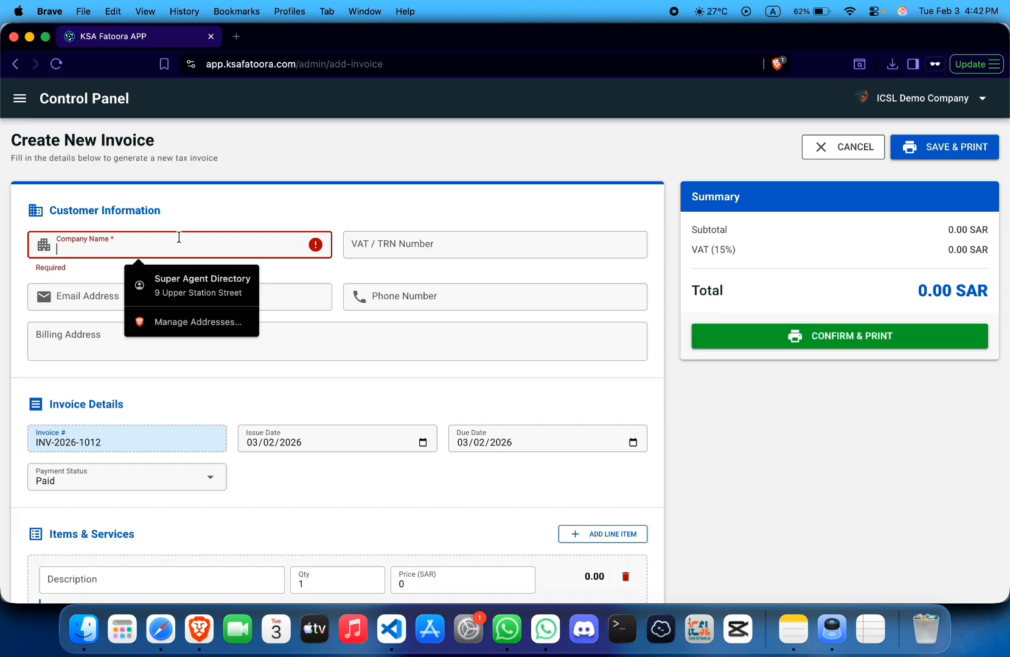
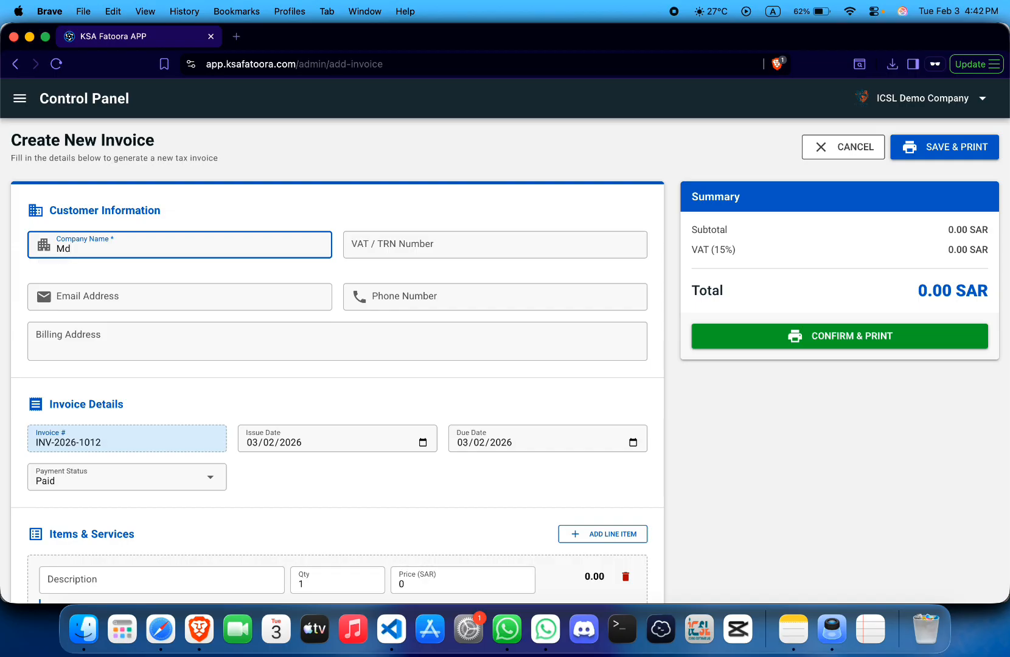
left_click(403, 252)
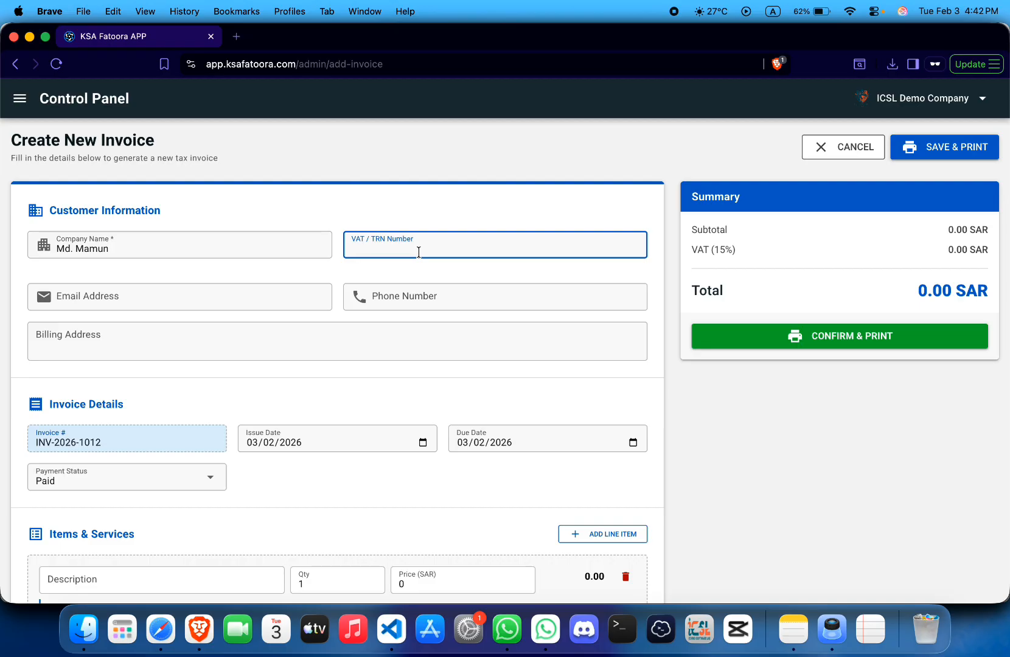
double_click(376, 250)
key("BackSpace")
key("super+z")
- Fill in the customer's e-mail address and phone number
left_click(265, 294)
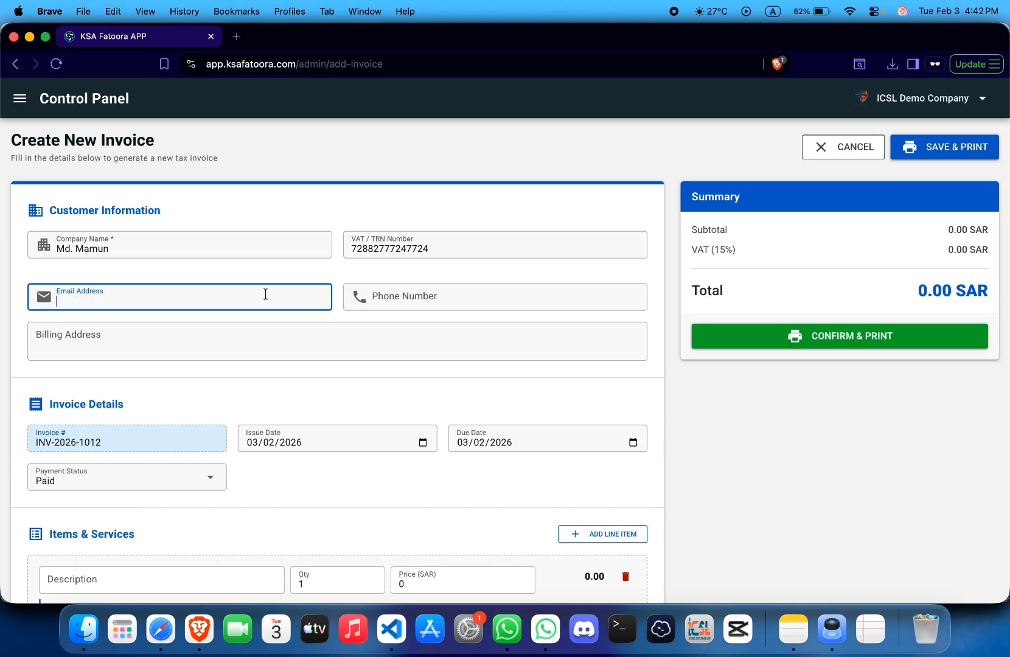
left_click(469, 291)
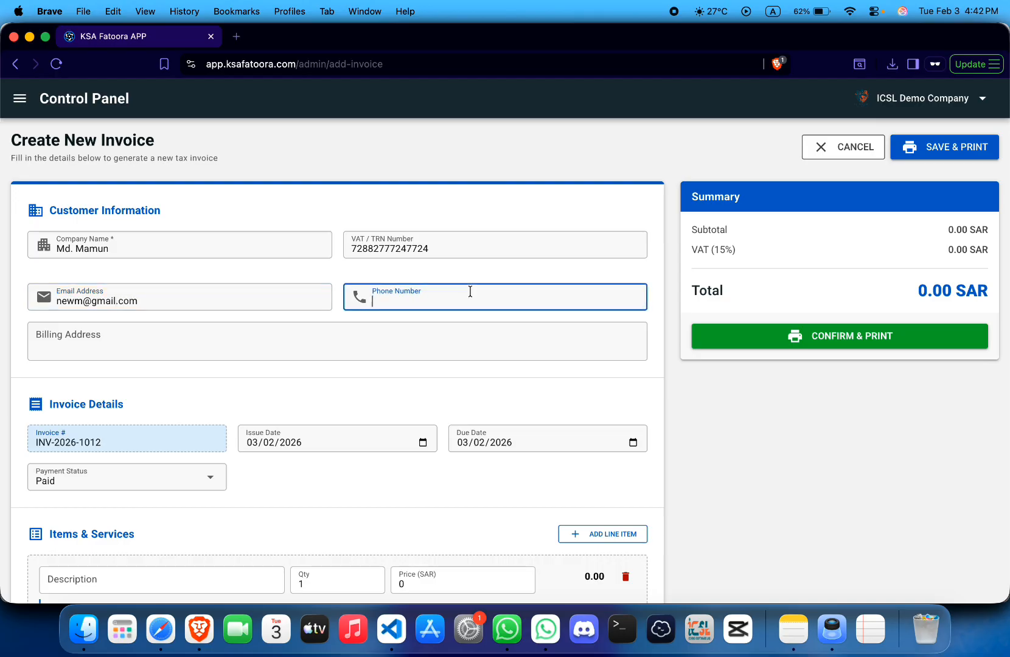
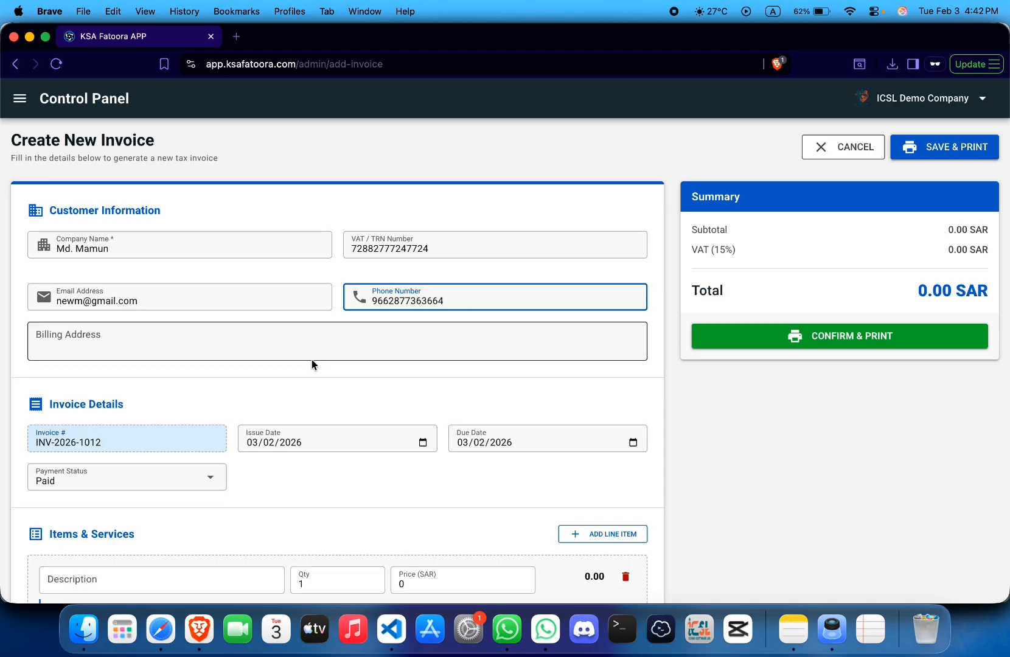
- Fill the billing address from the browser's saved address suggestion
left_click(298, 355)
key("Down")
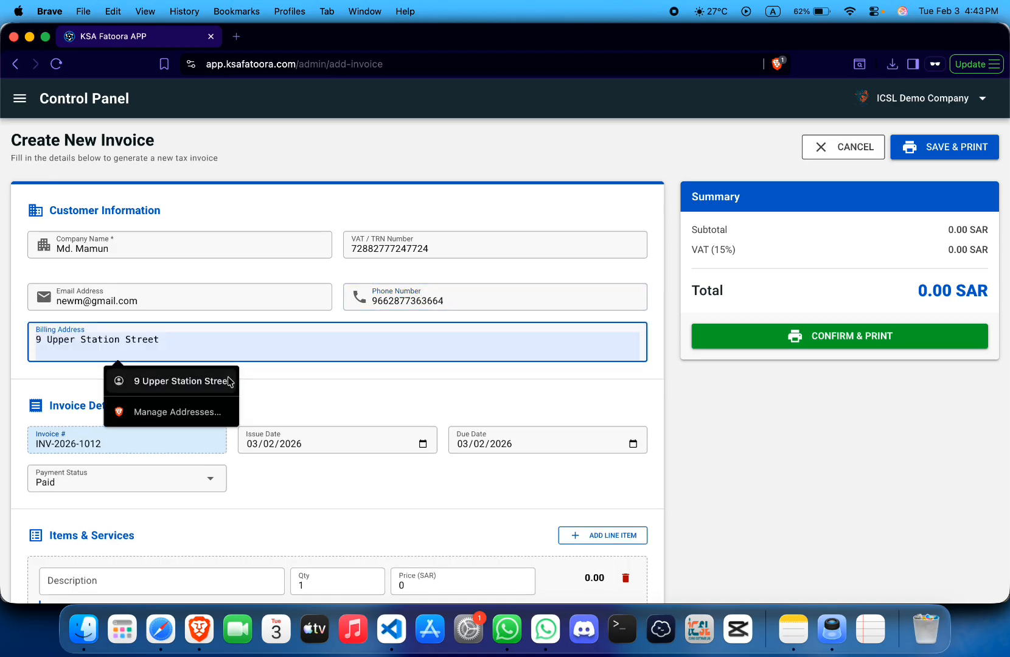
key("Return")
double_click(181, 340)
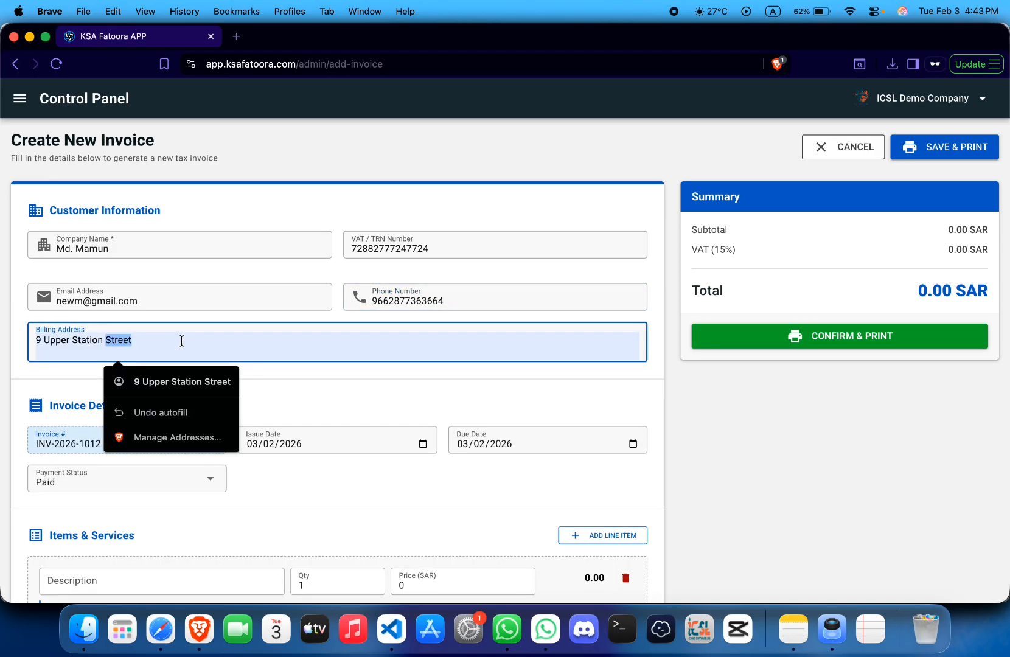
left_click(271, 369)
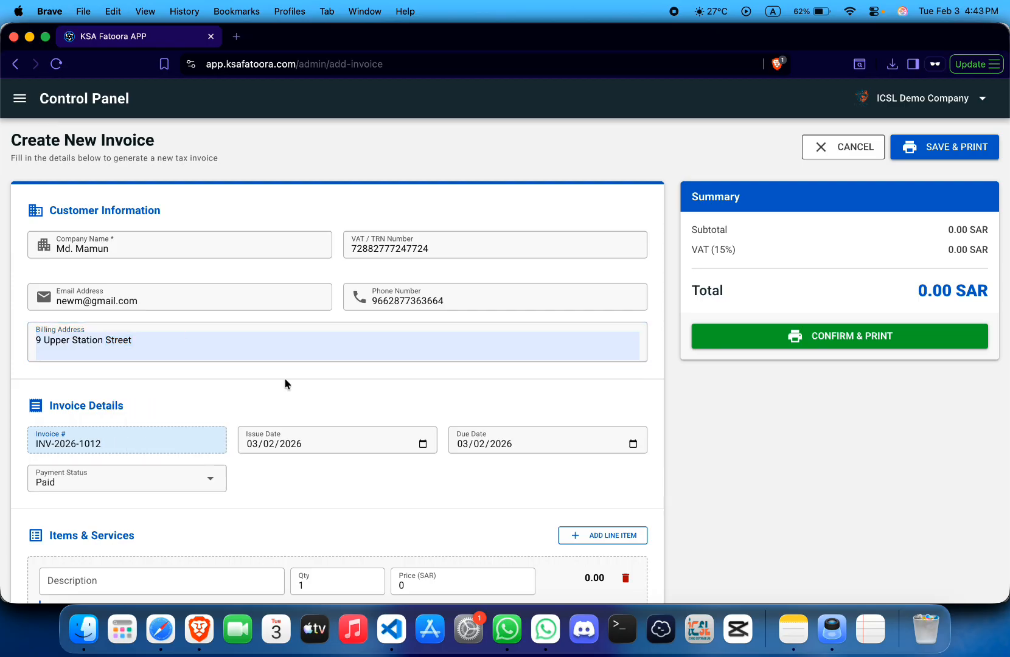
scroll(201, 355, "down", 2)
- Keep the issue date at 03/02/2026 and the payment status as Paid
scroll(200, 356, "down", 1)
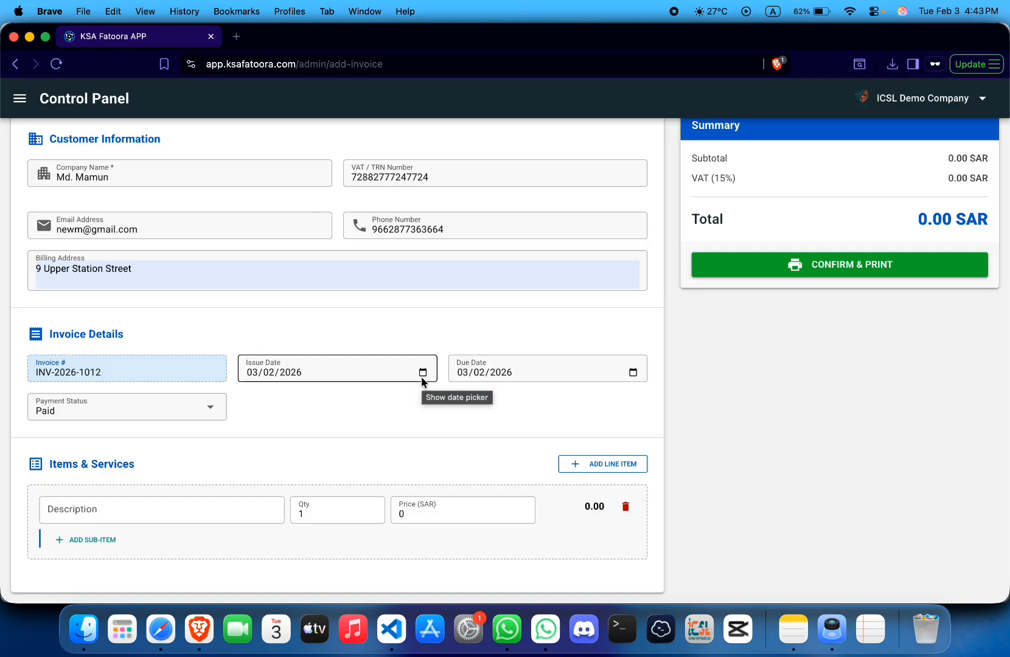
left_click(422, 376)
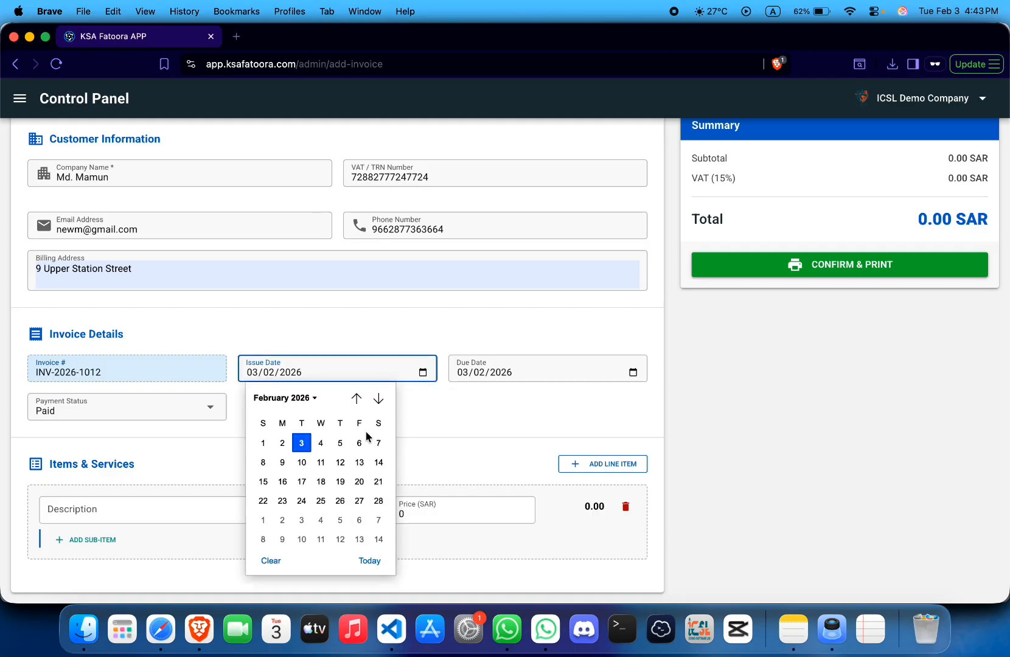
left_click(282, 443)
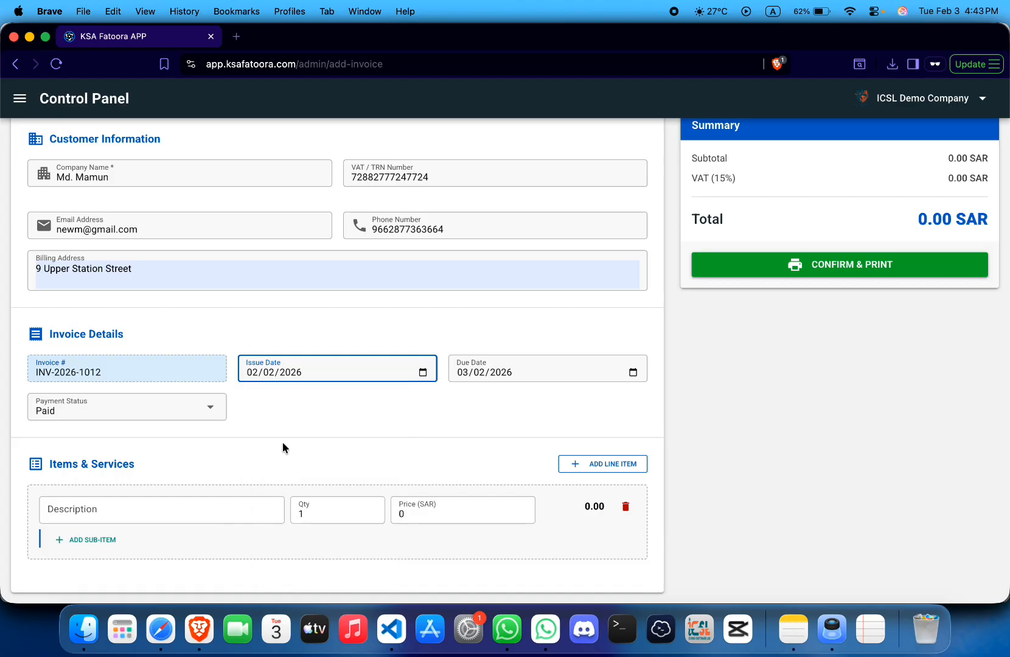
left_click(422, 373)
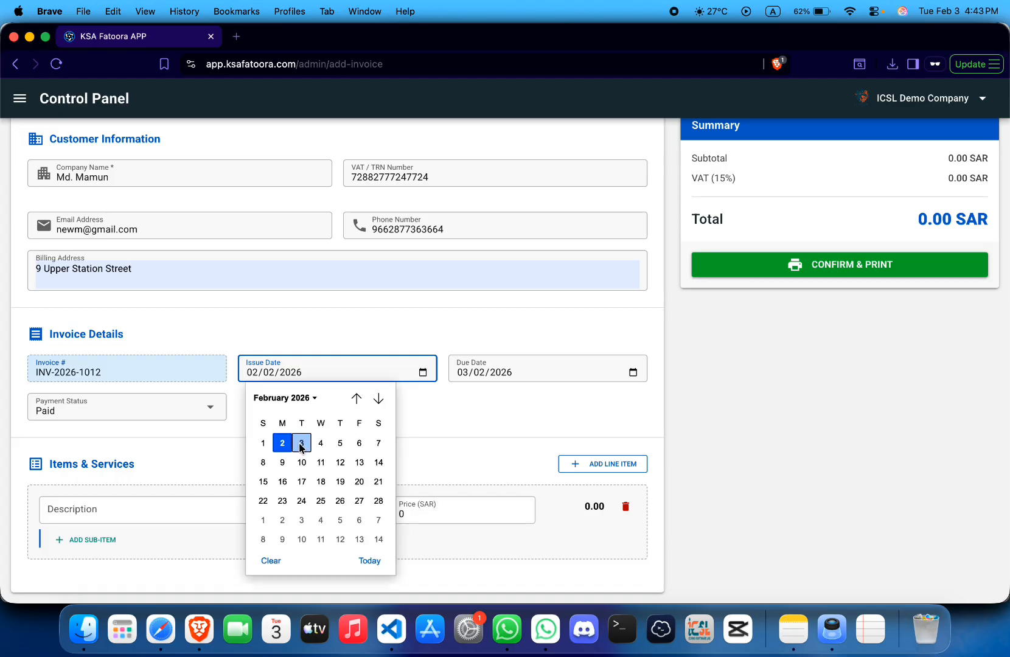
left_click(300, 442)
left_click(367, 397)
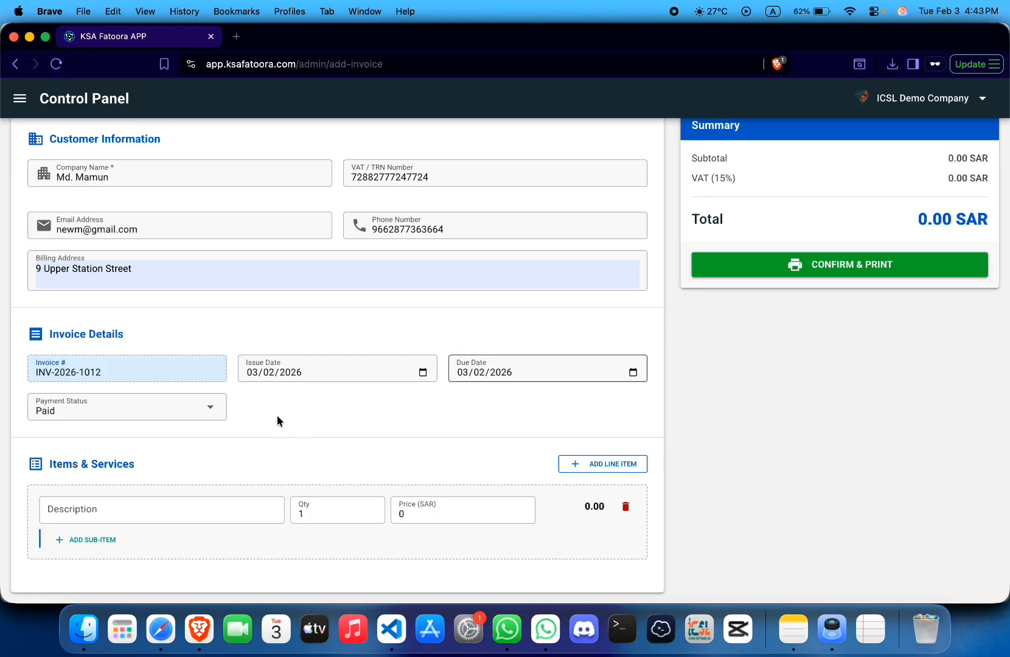
left_click(217, 413)
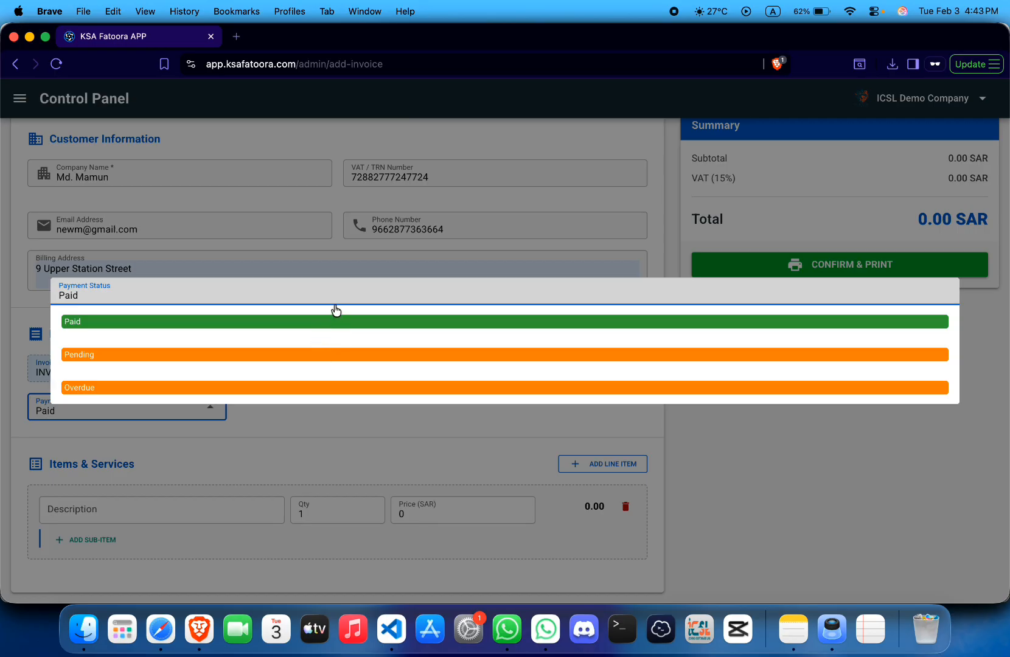
left_click(348, 439)
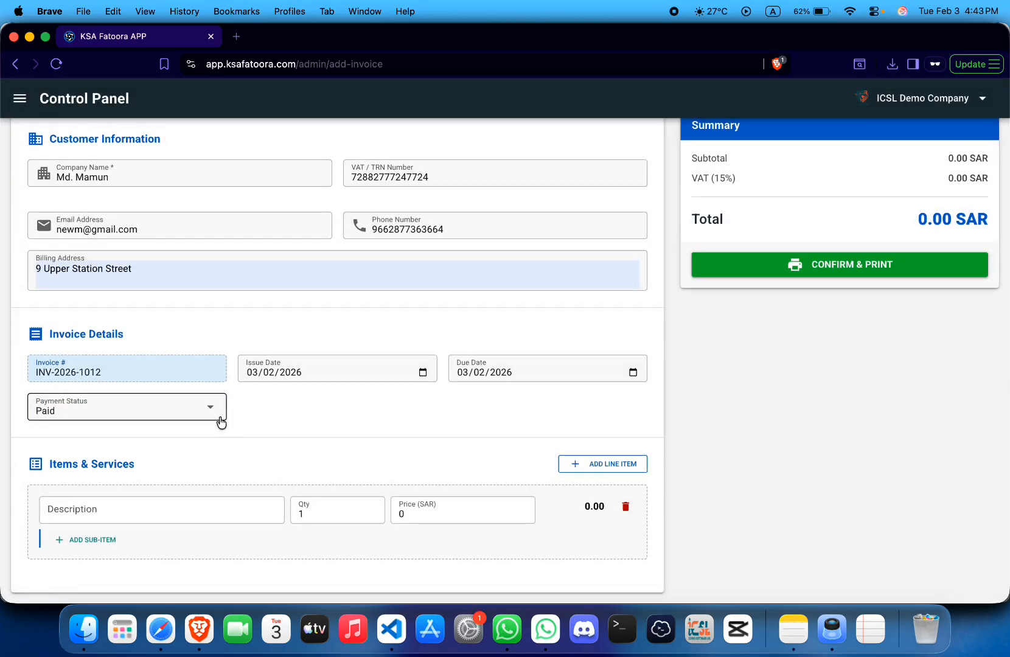
- Add line item 'Fisrt Contract phase 1' priced at 300000 SAR
left_click(149, 514)
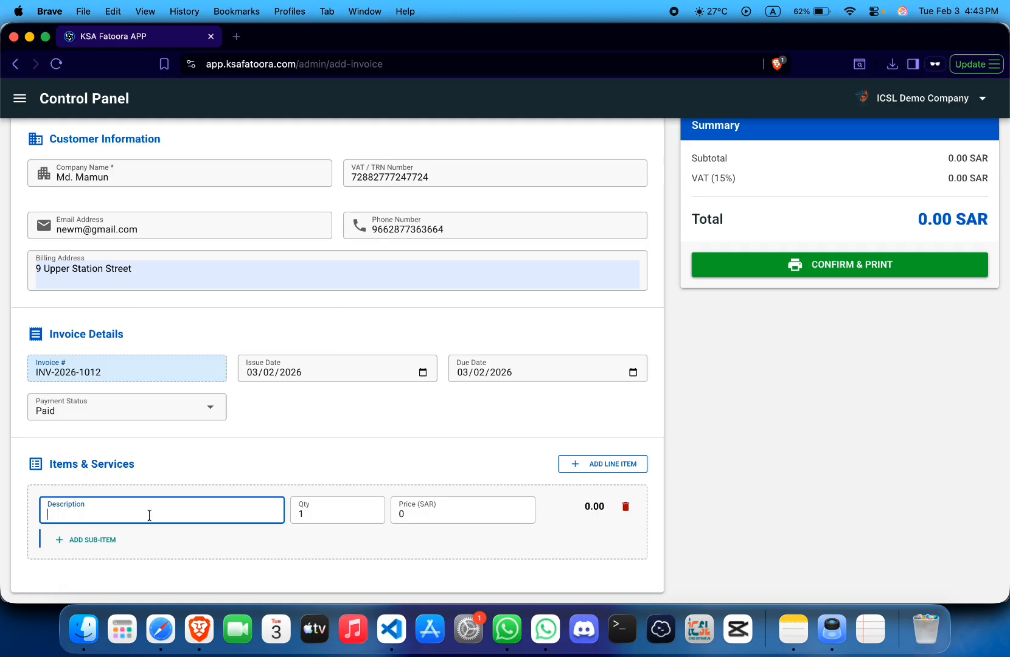
type("Fisrt Contract pAshe 1")
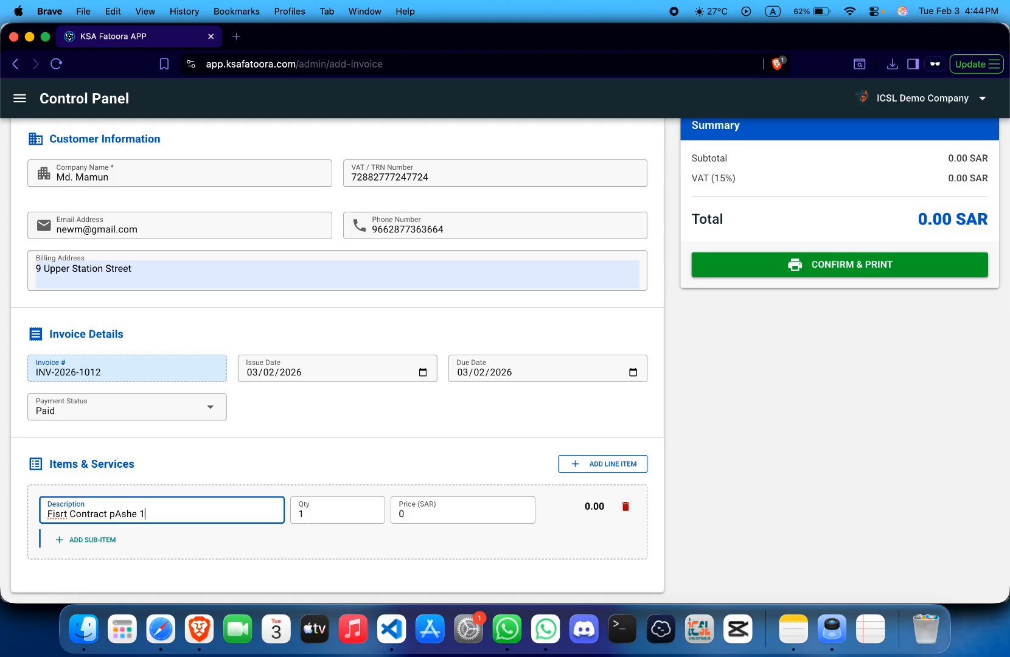
key("Left")
key("Left")
key("Left")
key("Left")
key("BackSpace")
type("a")
double_click(136, 514)
type("o")
type("phase")
left_click(322, 518)
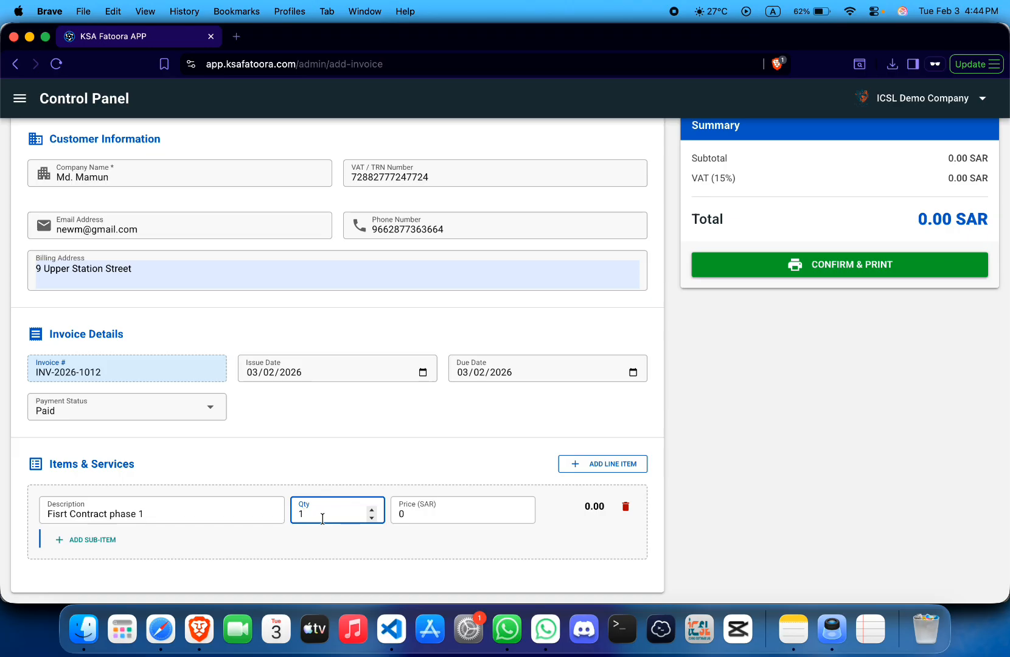
left_click(425, 511)
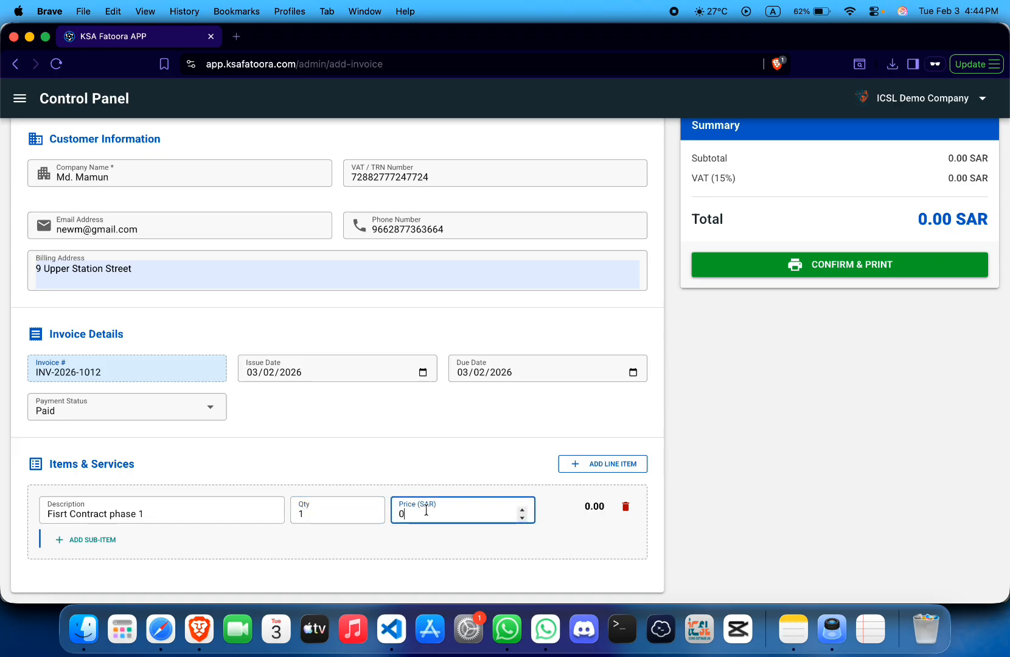
type("300000")
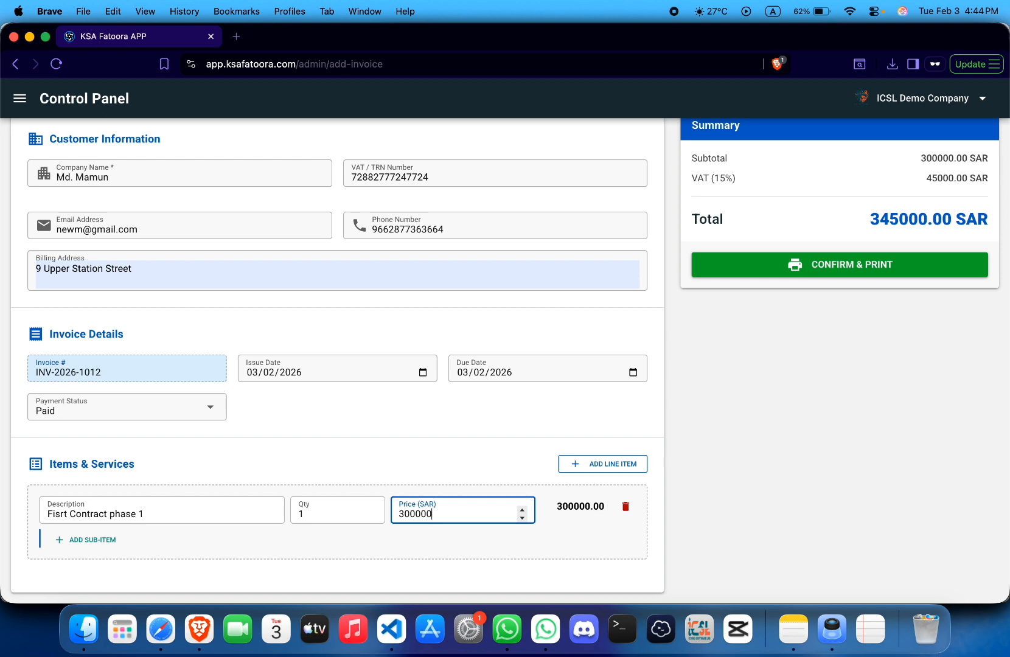
left_click(34, 498)
- Add an 'Overbill' sub-item under the first line item at 2000 SAR
left_click(94, 546)
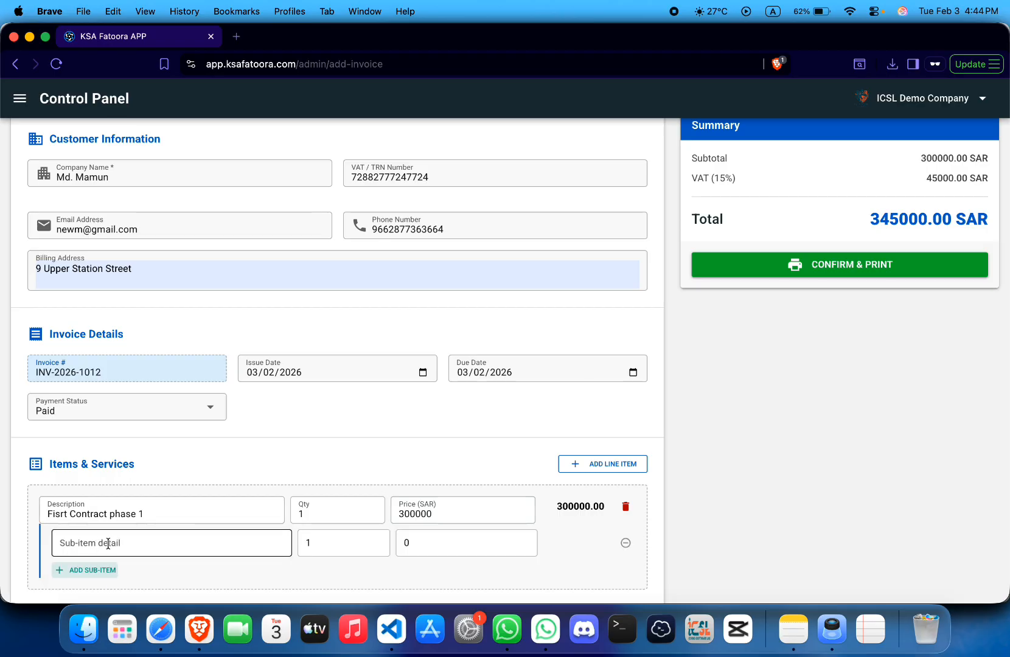
type("Over")
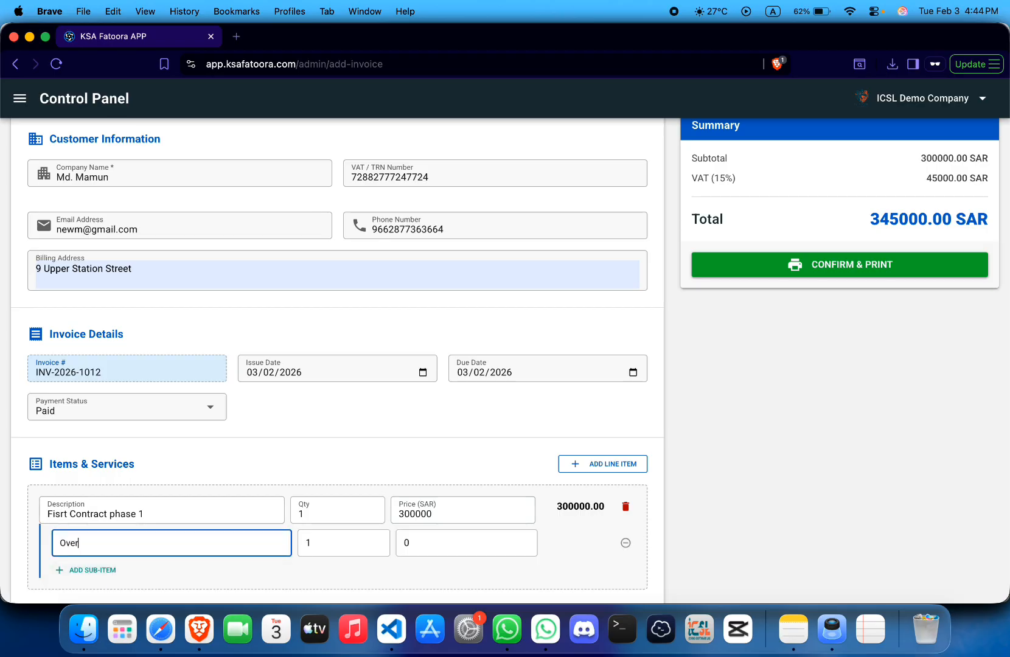
type("bill")
left_click(450, 543)
key("BackSpace")
type("2000")
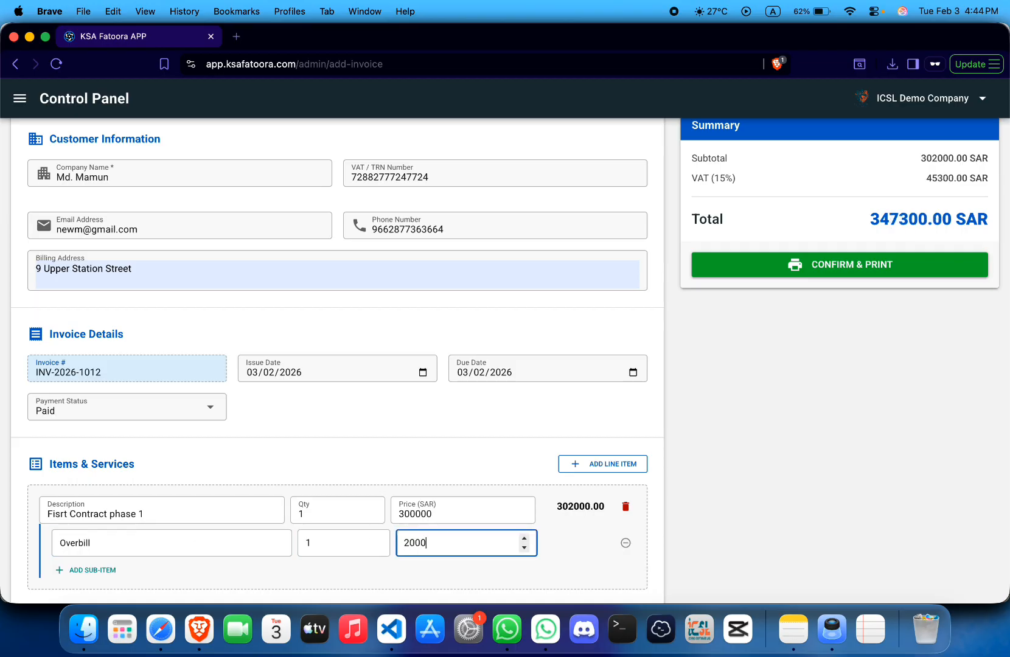
left_click(430, 487)
scroll(432, 488, "down", 1)
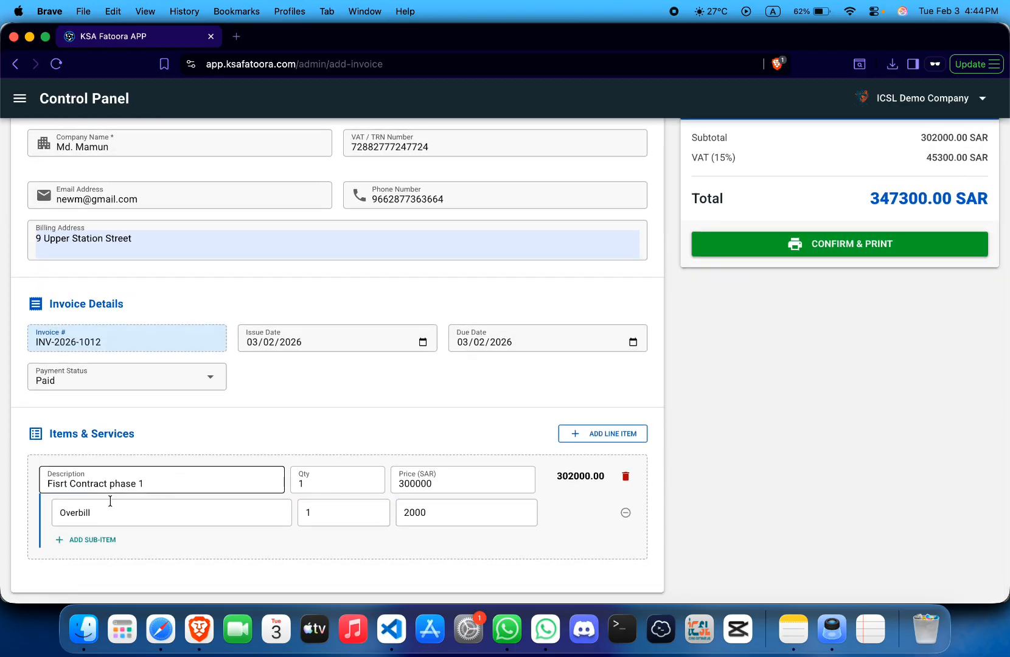
- Add a second line item 'Sand' with quantity 4 at 5000 SAR
left_click(585, 433)
scroll(566, 414, "down", 3)
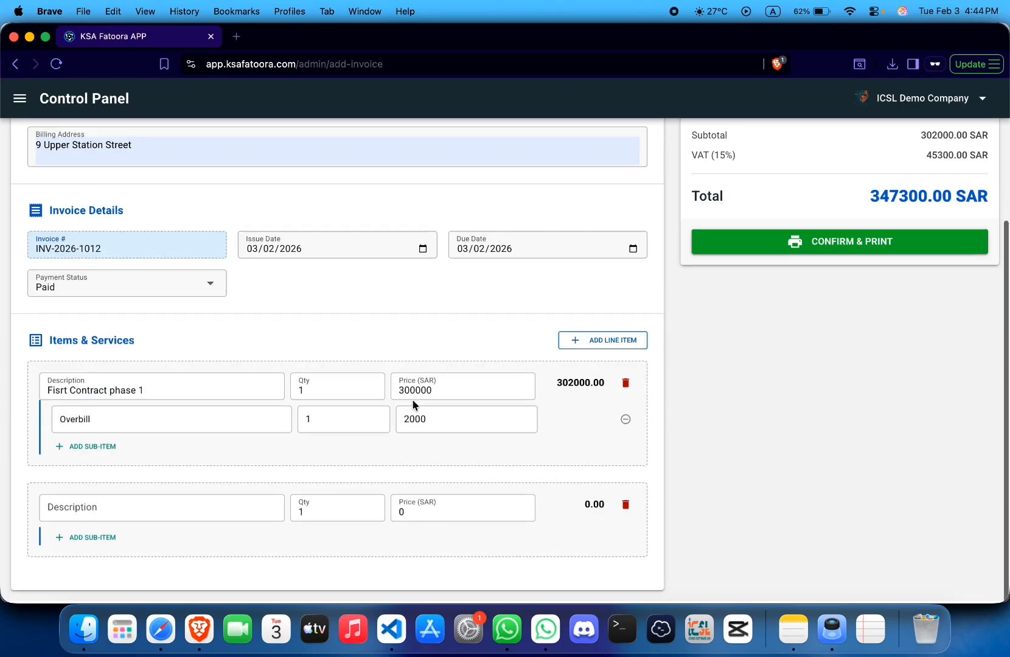
left_click(99, 514)
left_click(98, 514)
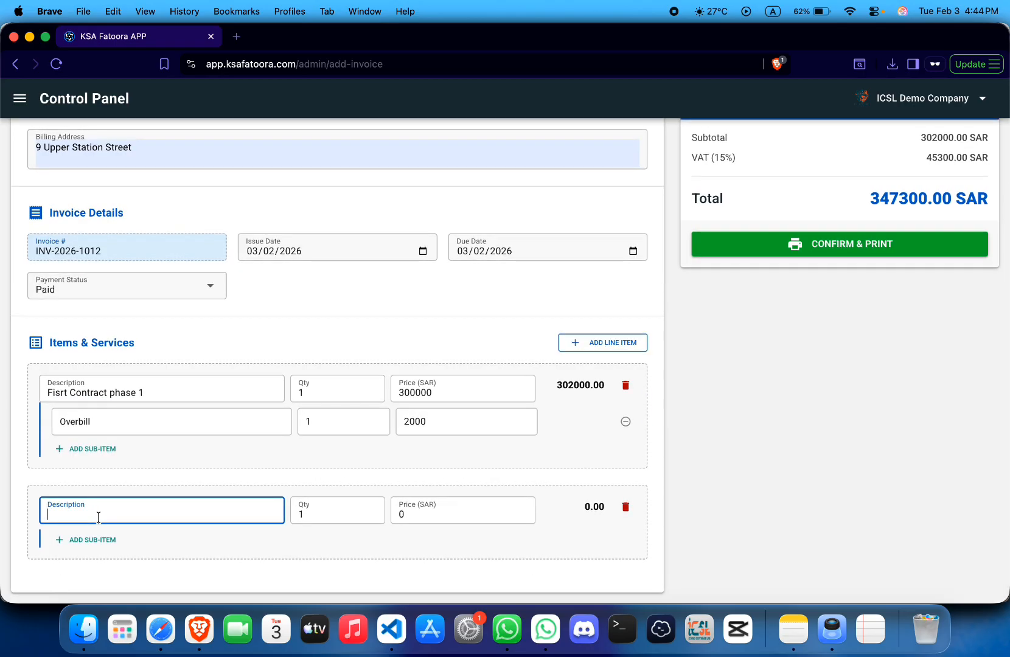
type("Sand")
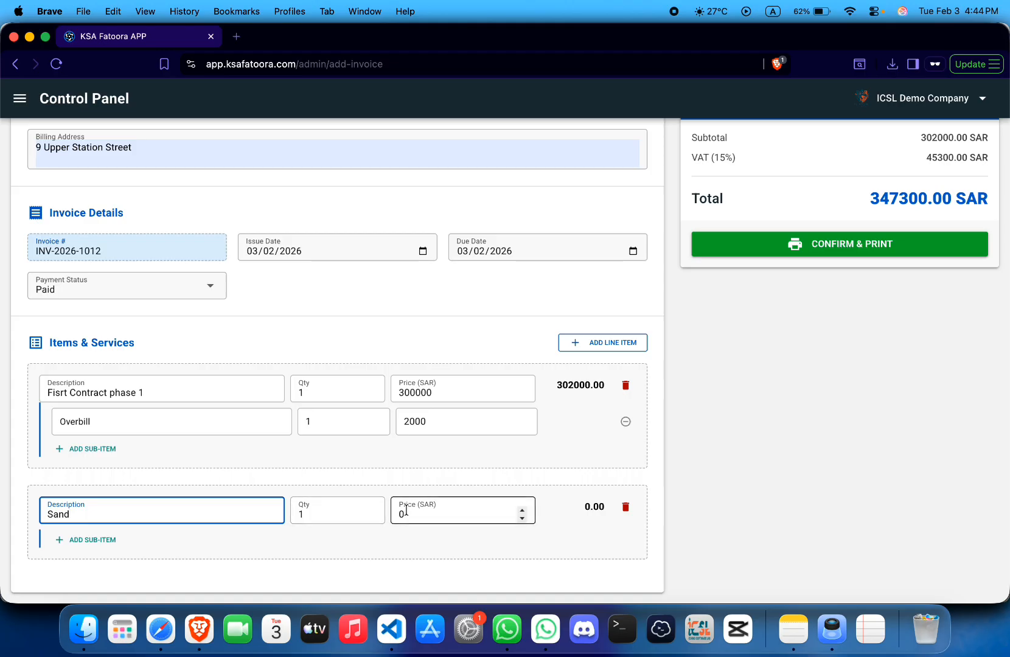
left_click(340, 518)
key("BackSpace")
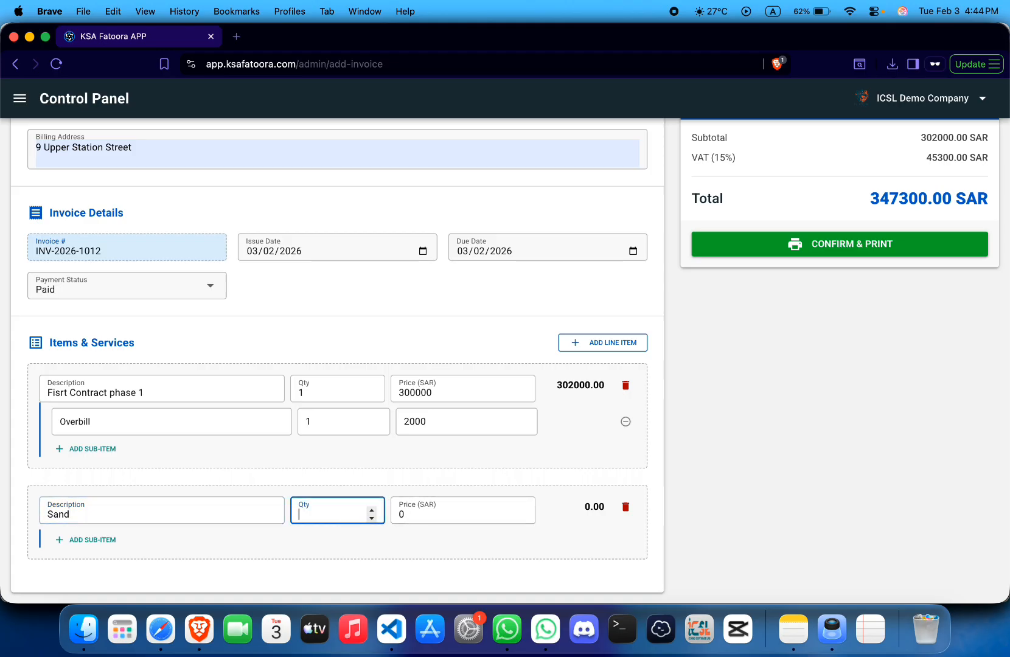
type("4")
left_click(463, 510)
key("BackSpace")
type("5000")
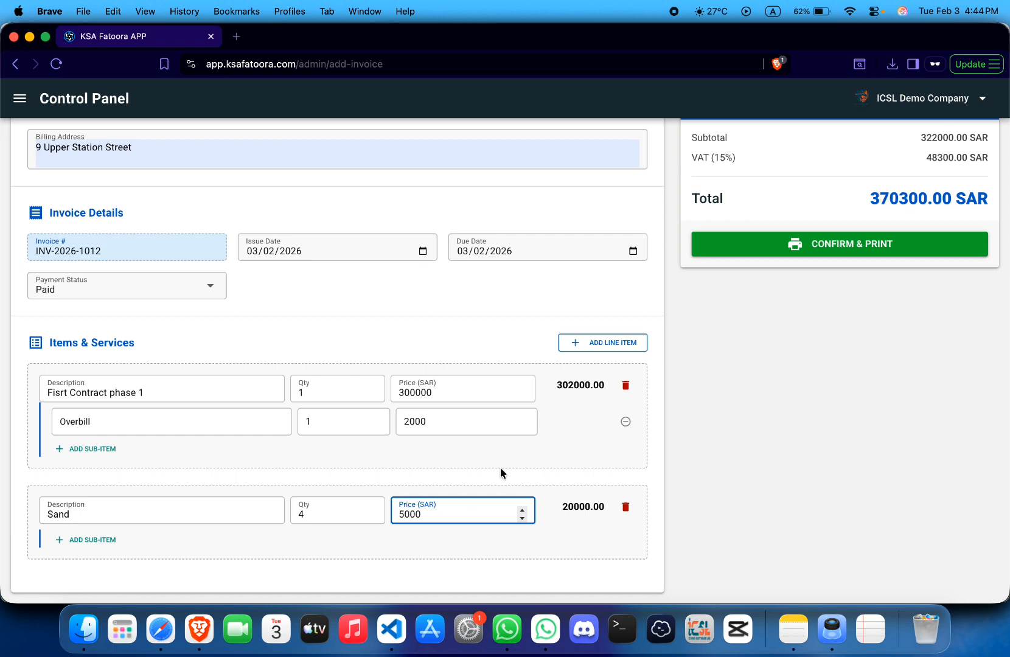
left_click(575, 448)
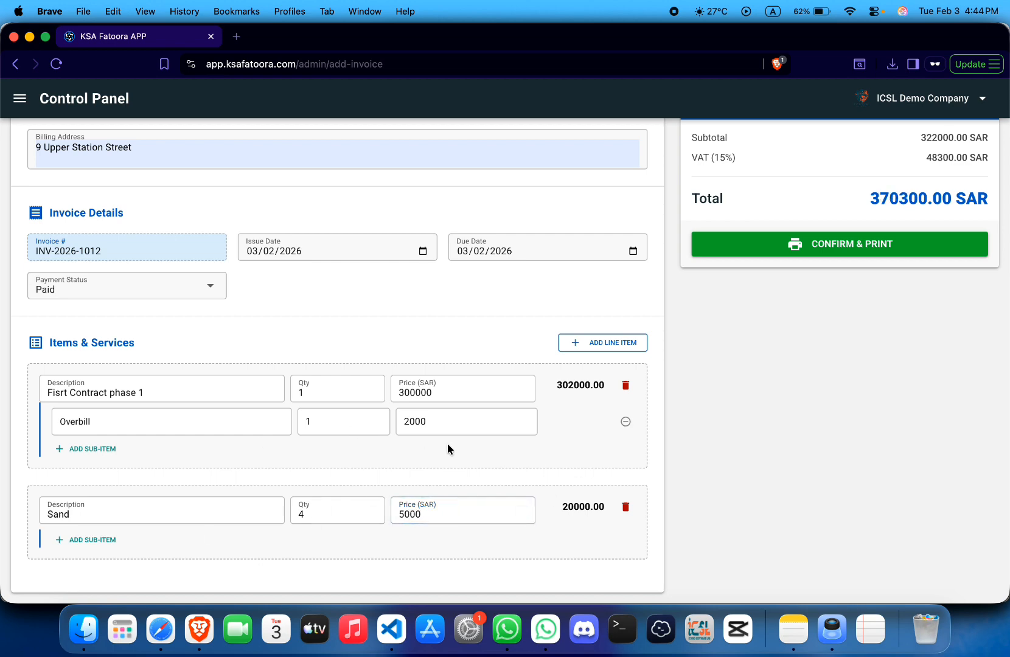
scroll(593, 378, "up", 5)
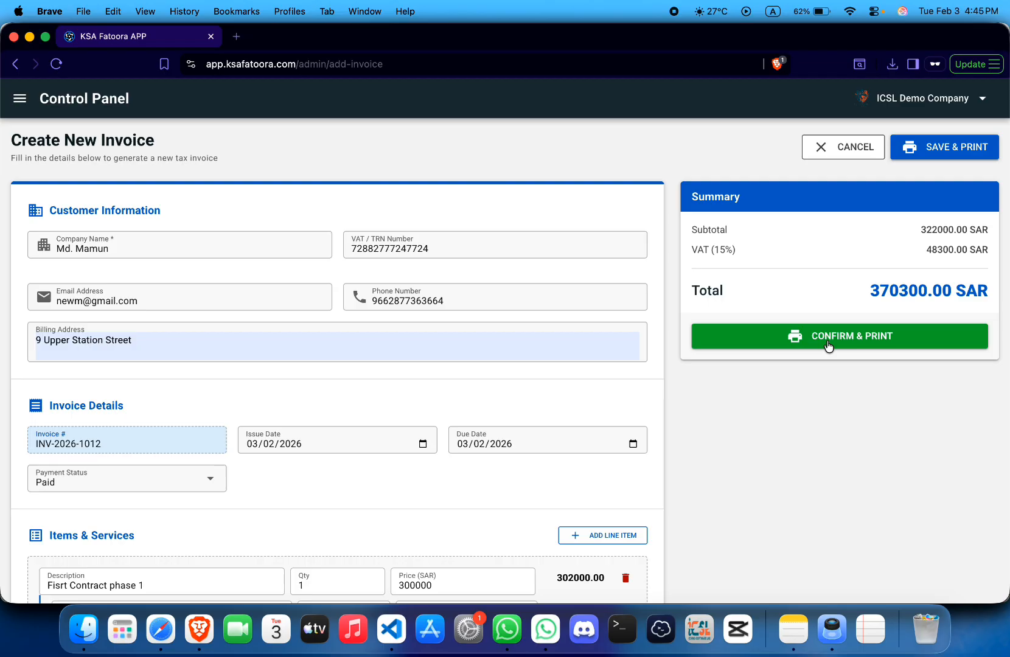
- Confirm invoice INV-2026-1012 and save its printout with the Save as PDF destination
left_click(827, 343)
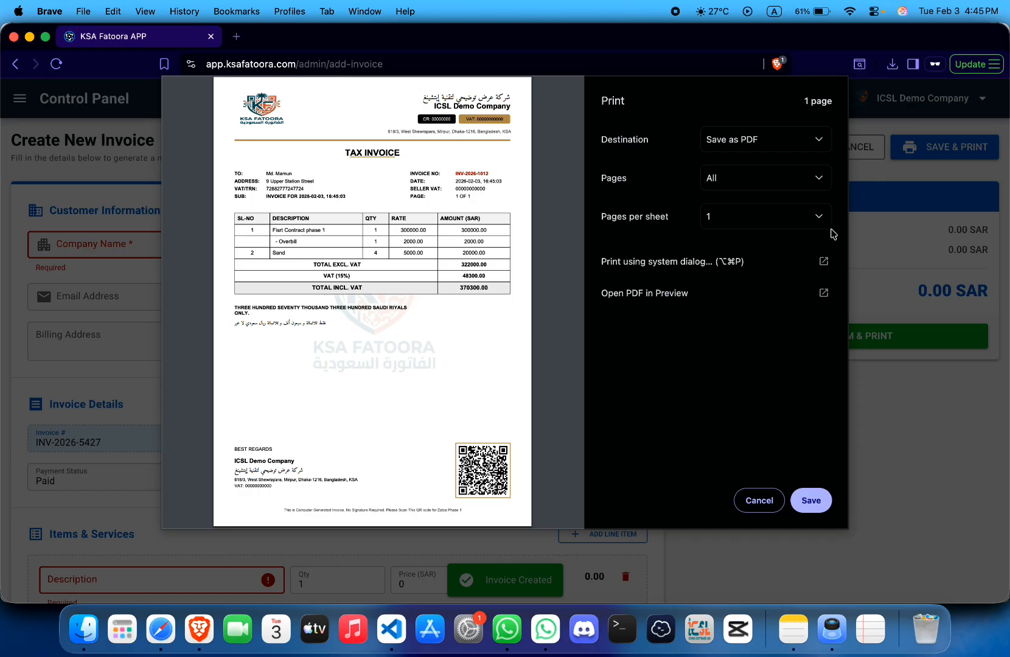
left_click(802, 135)
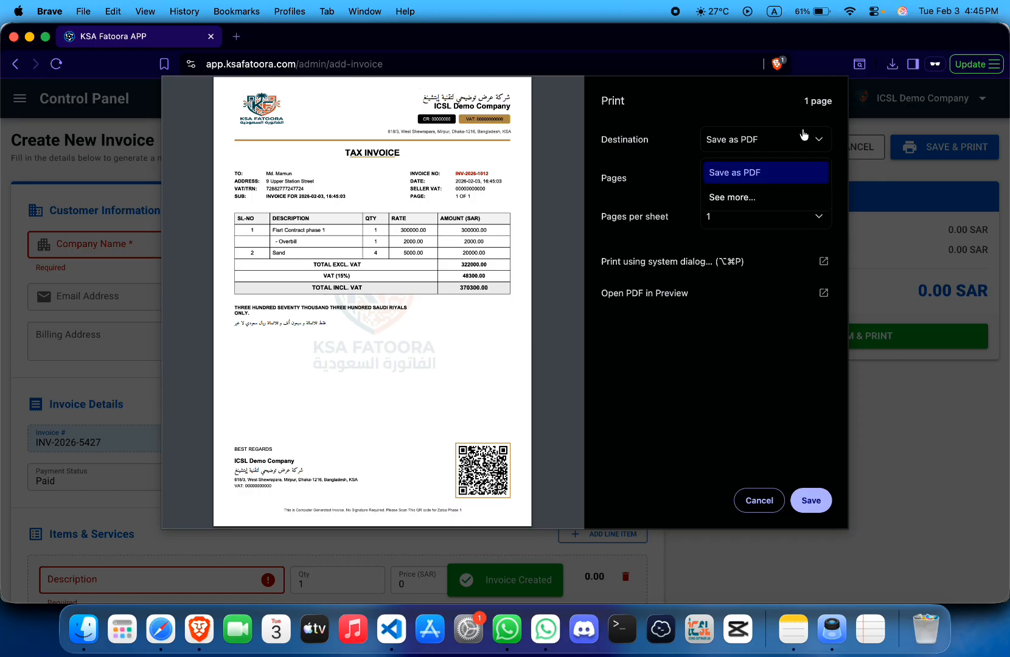
left_click(745, 121)
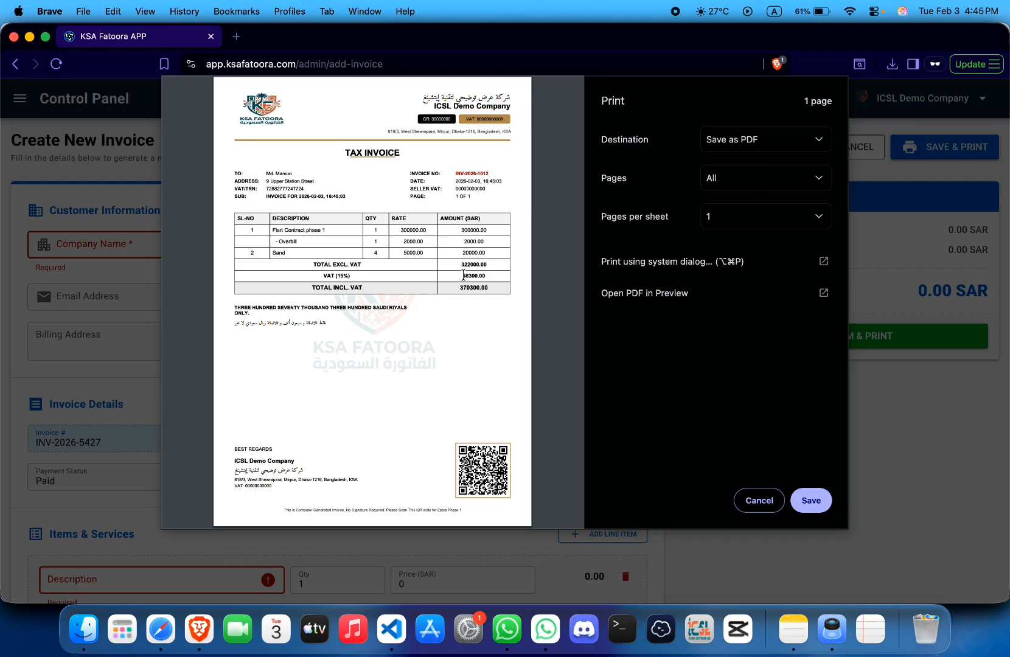
left_click(804, 502)
left_click(711, 430)
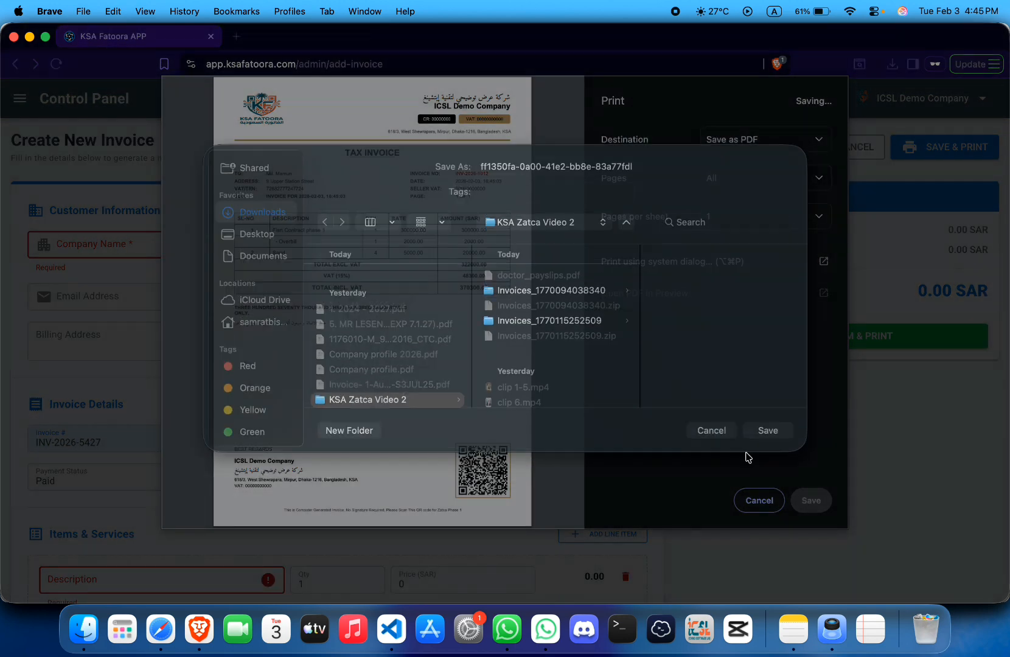
left_click(757, 500)
- Reprint INV-2026-1012 from the invoices list as a PDF and open the downloaded file
left_click(855, 151)
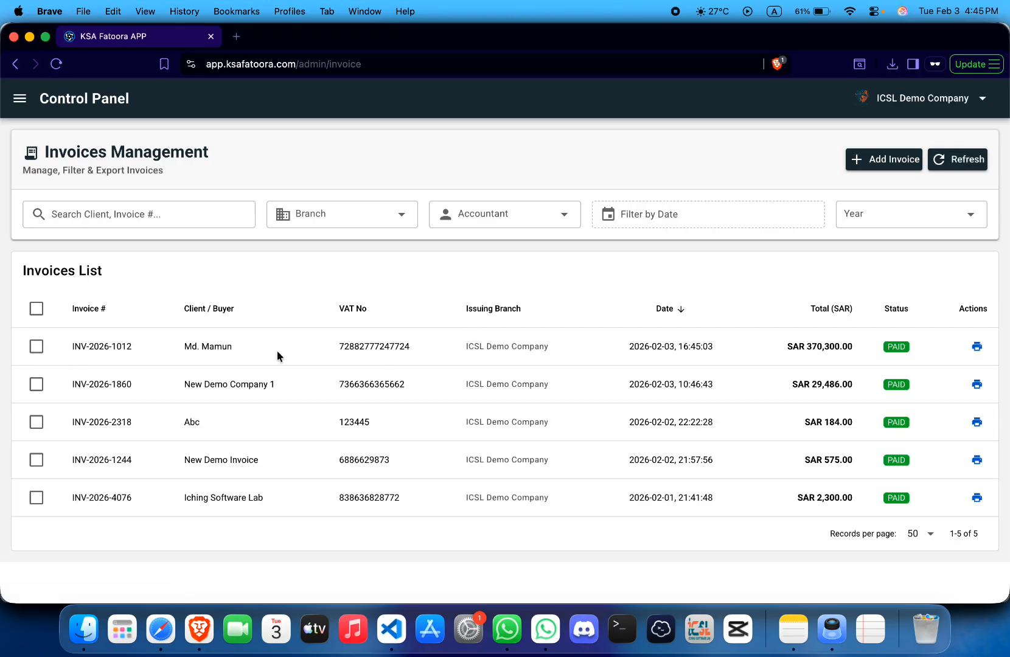
left_click(982, 349)
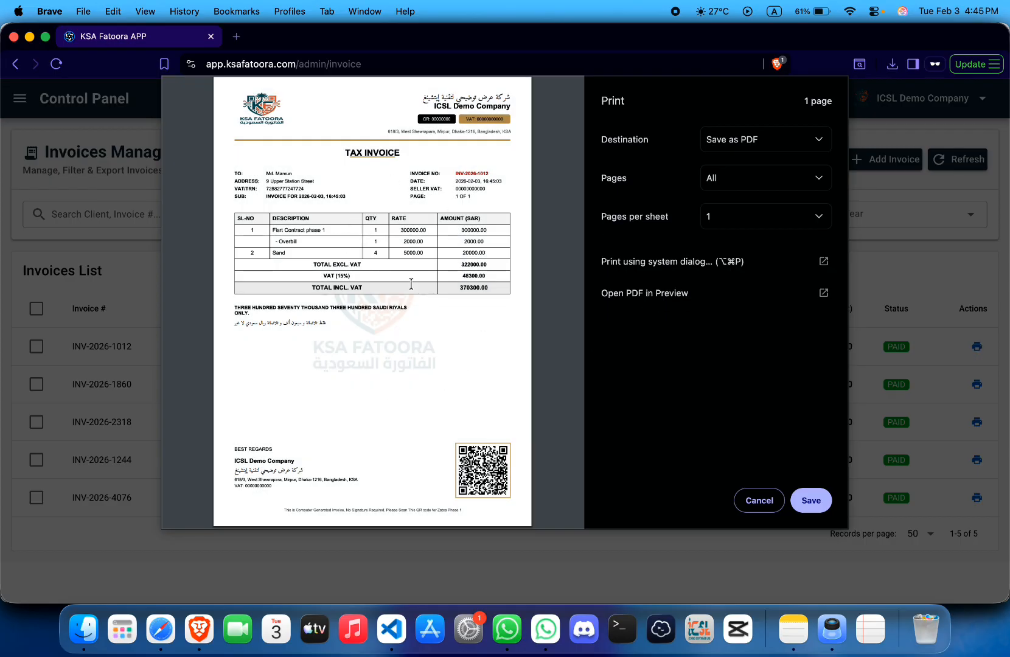
left_click(811, 500)
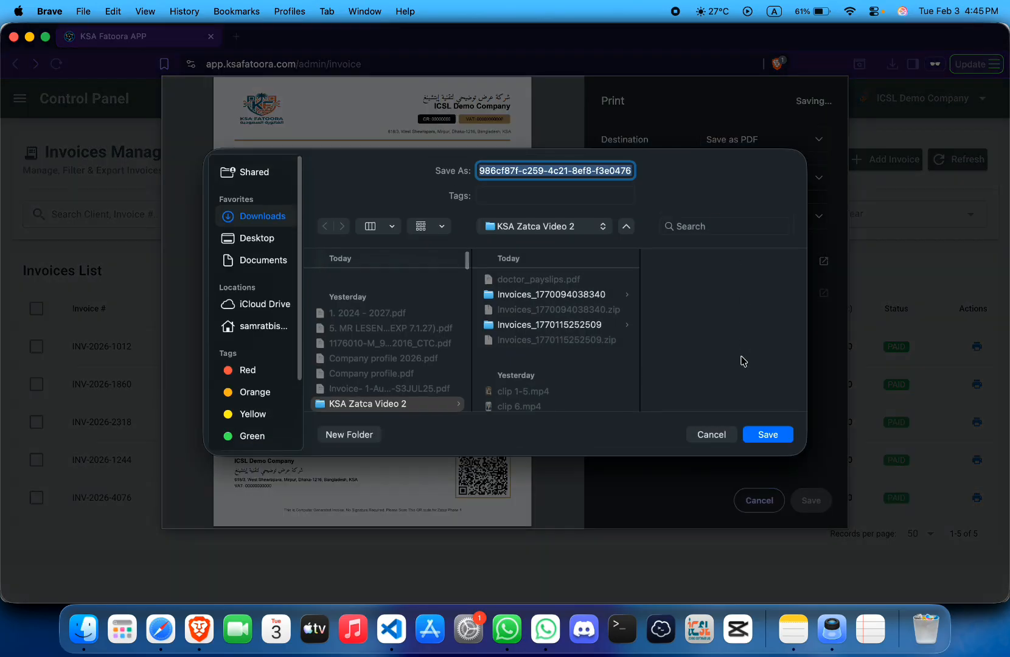
left_click(752, 435)
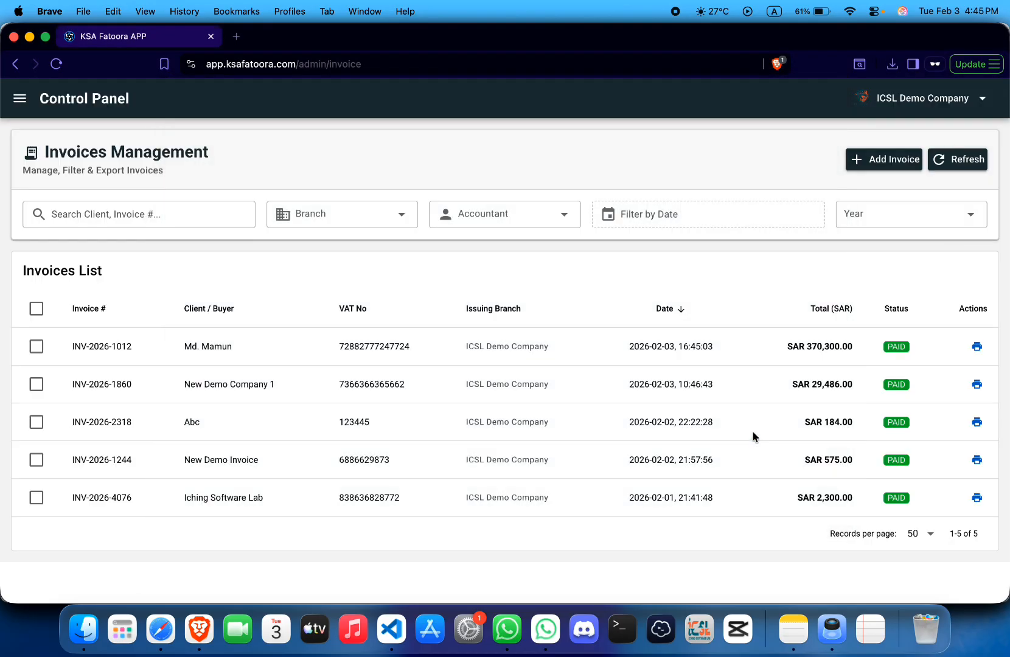
left_click(897, 64)
left_click(830, 160)
double_click(527, 120)
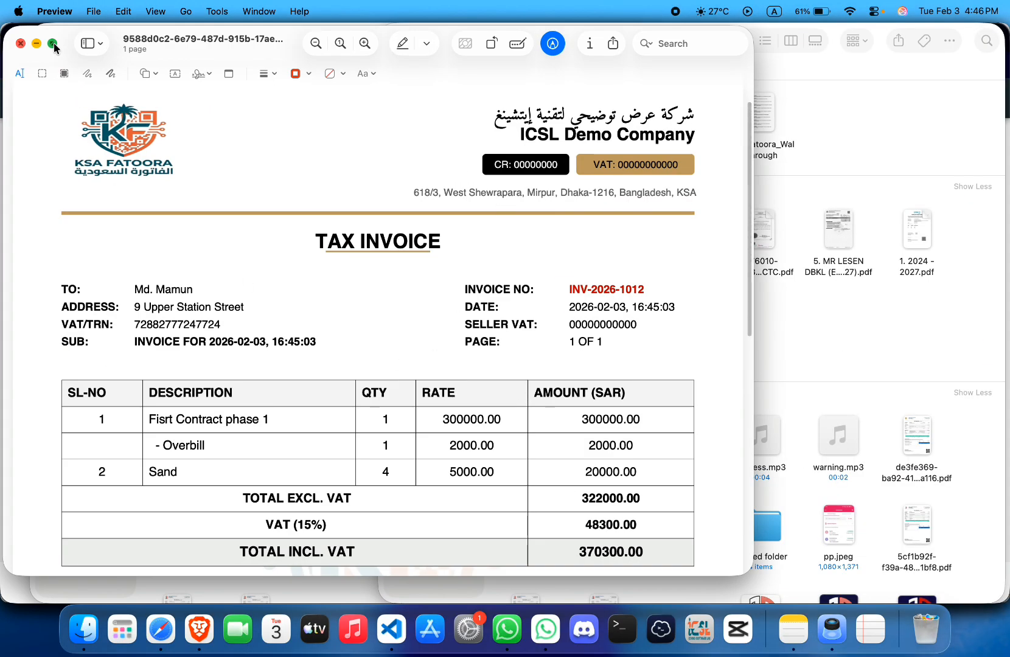
- View the INV-2026-1012 PDF full screen in Preview and inspect the header text
left_click(53, 43)
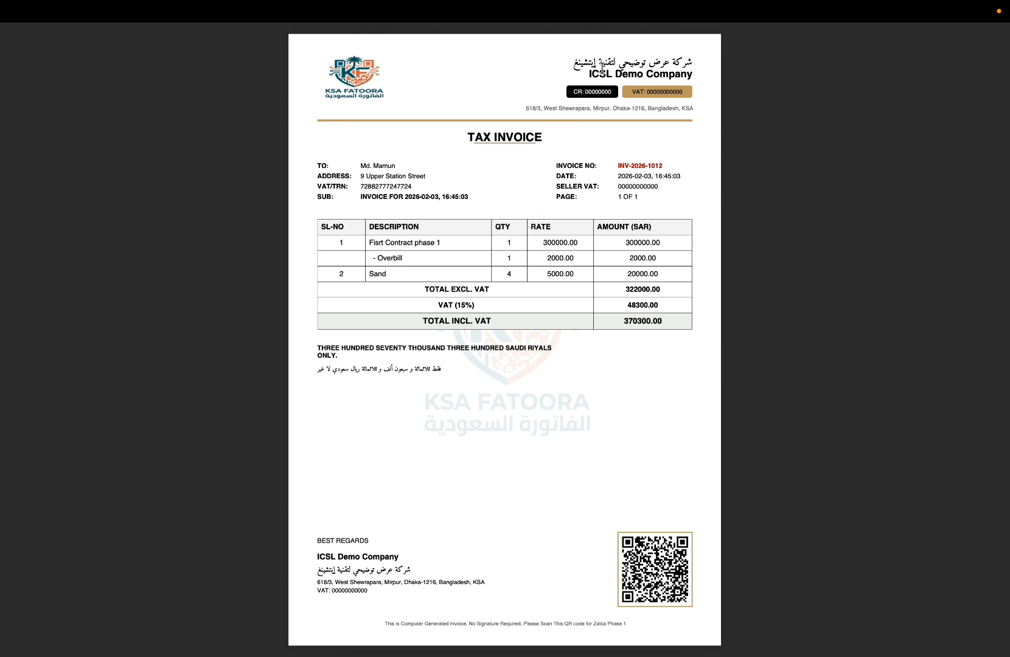
triple_click(594, 73)
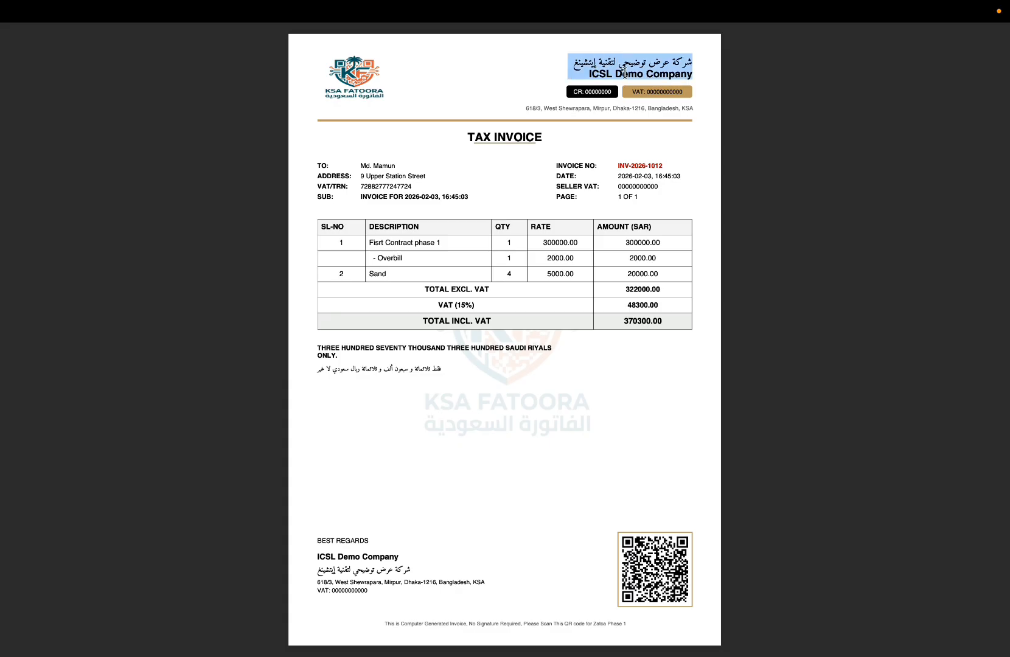
left_click(623, 73)
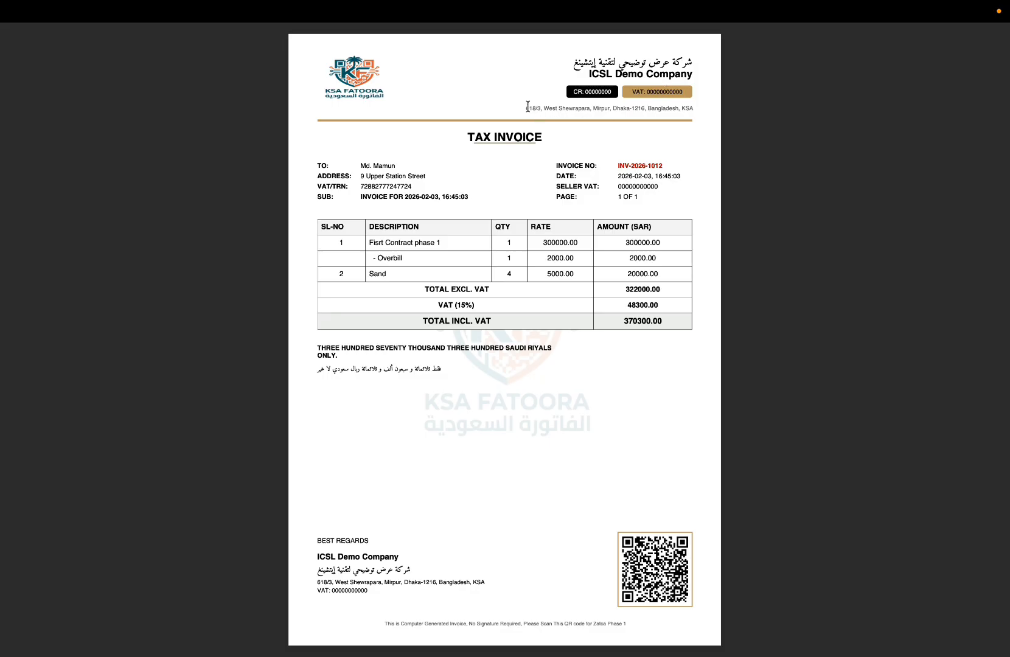
left_click_drag(526, 106, 651, 108)
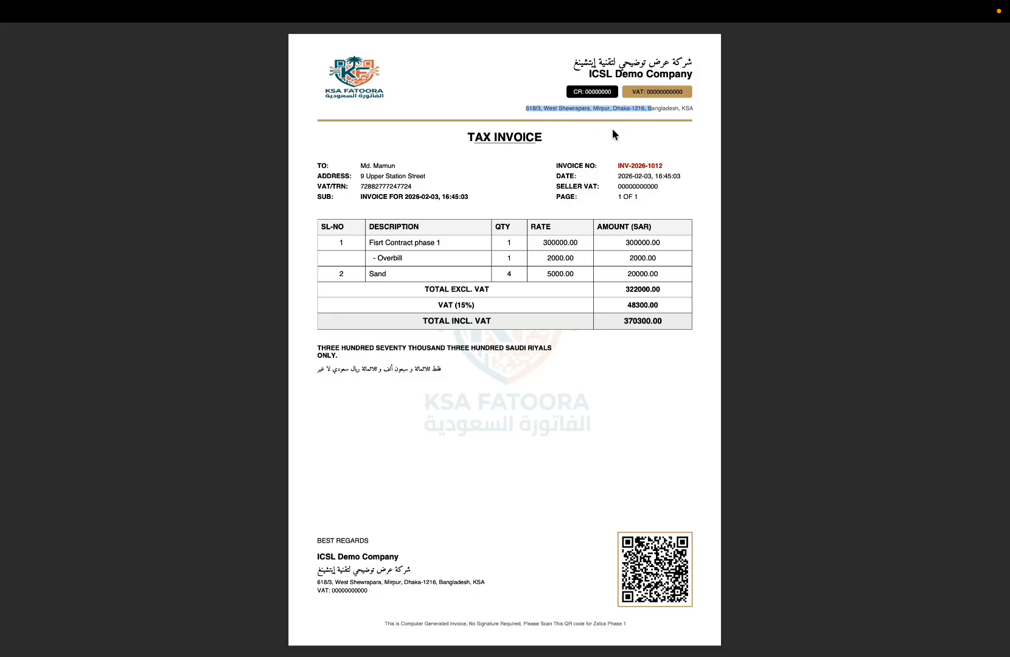
left_click(615, 134)
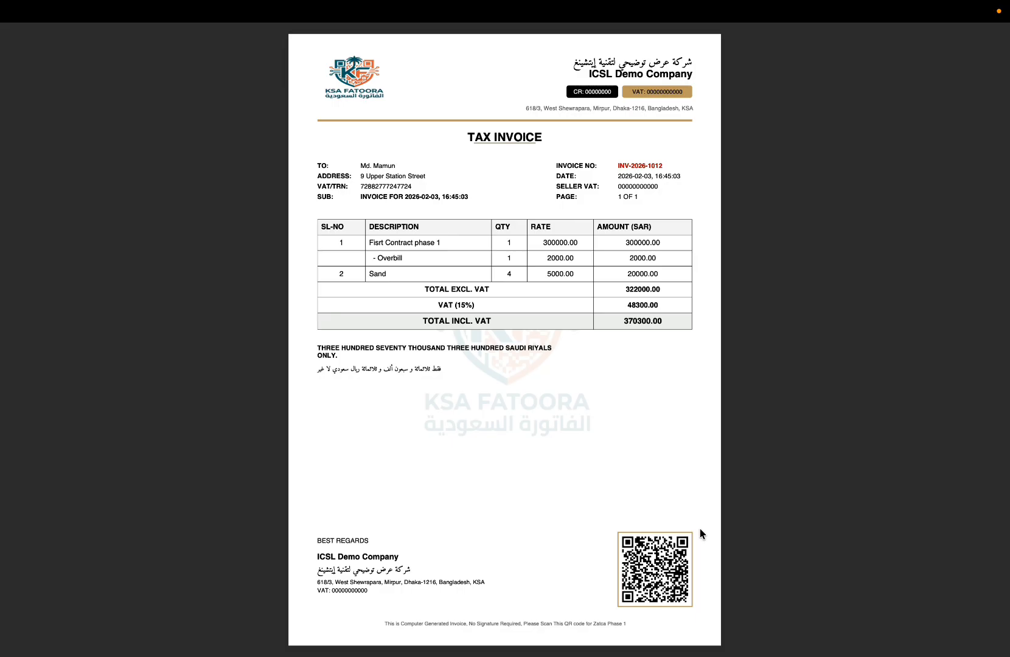
left_click(399, 177)
- Close the invoice preview and bring the KSA Fatoora browser window back to the front
key("space")
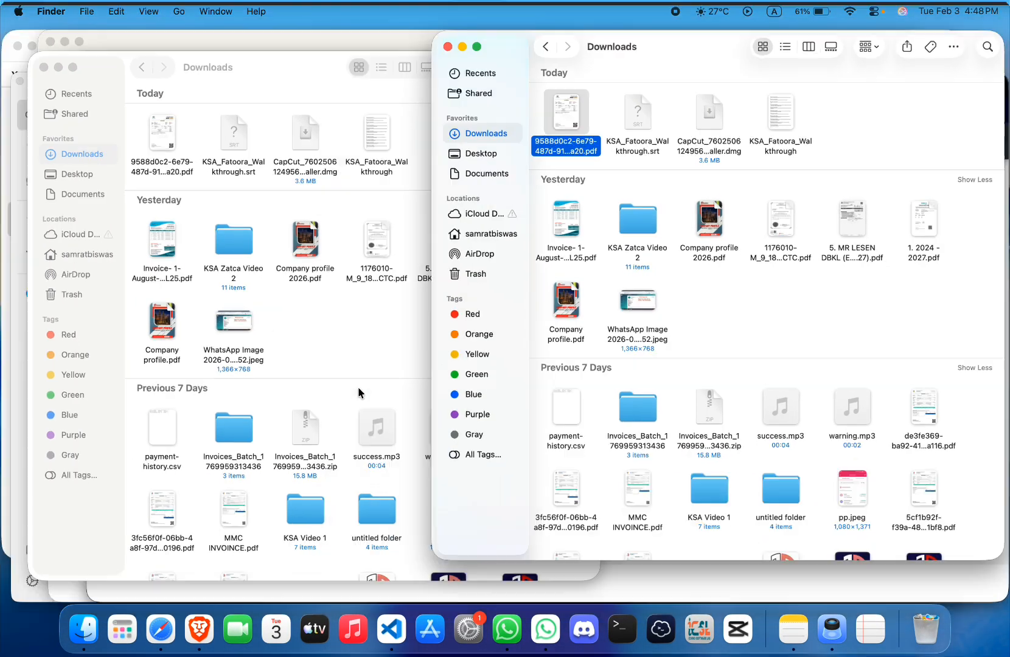
key("ctrl+Up")
left_click(793, 487)
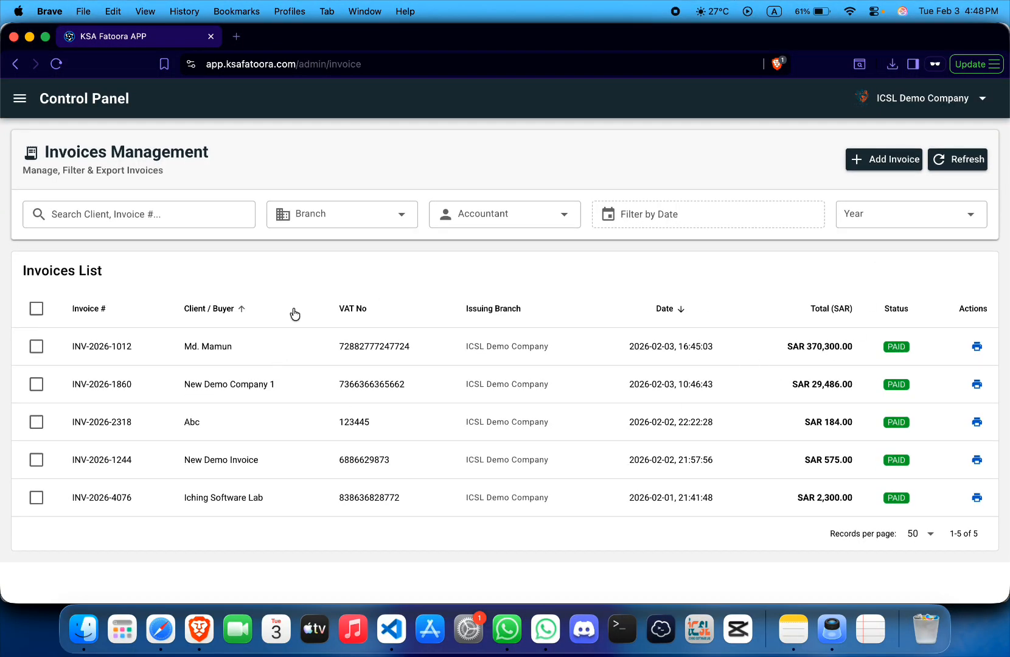
- Open the Dashboard from the sidebar to see SAR 402.85K sales and 5 invoices
left_click(20, 100)
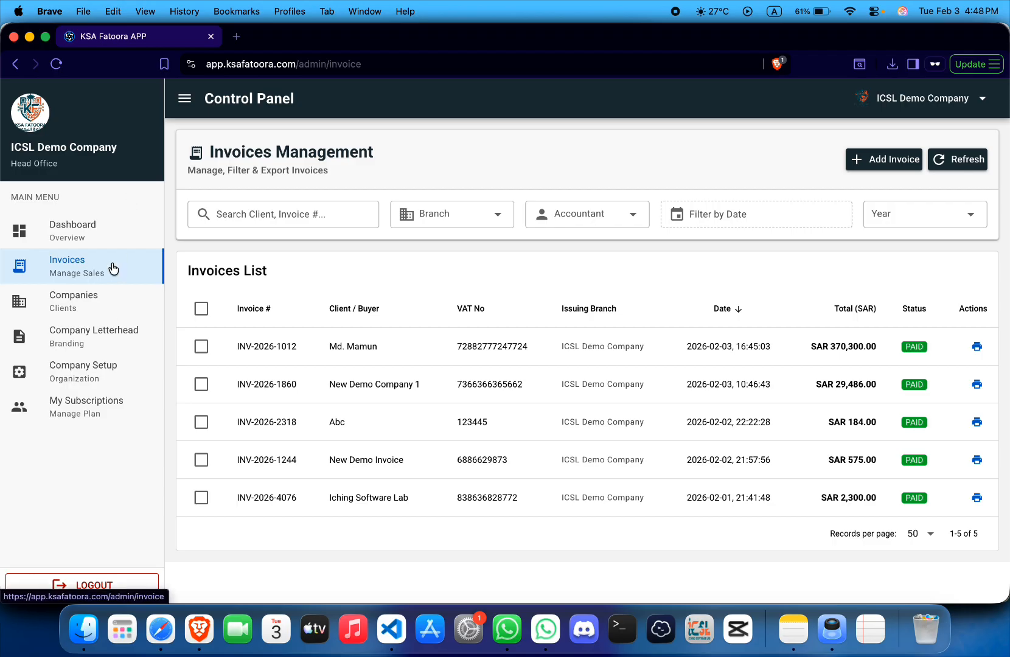
left_click(76, 234)
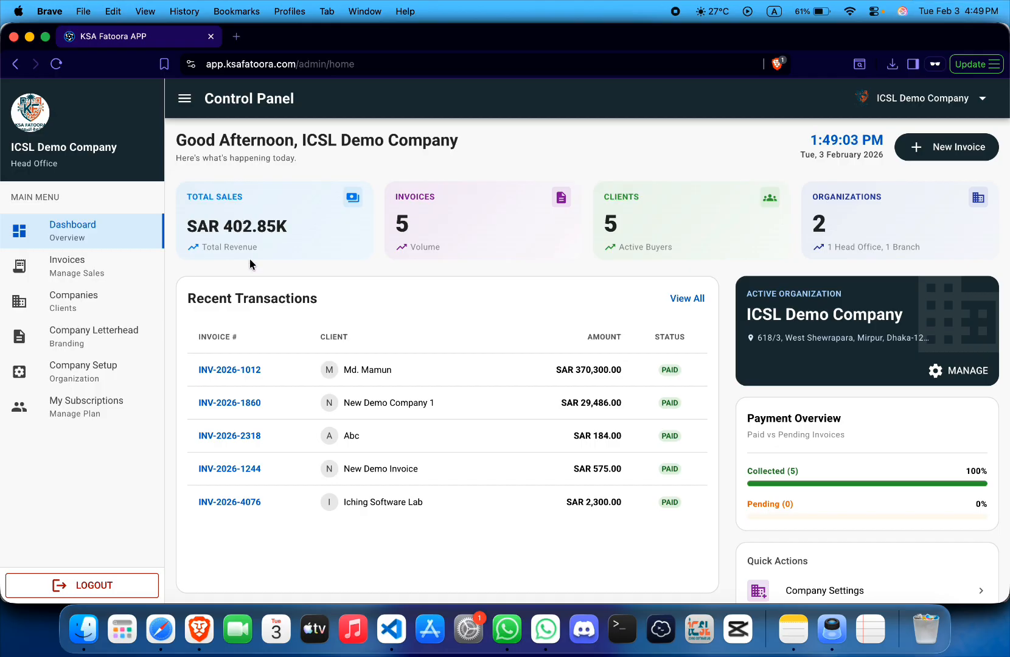
- Open a blank new invoice from the Invoices list, then log out and confirm
left_click(92, 273)
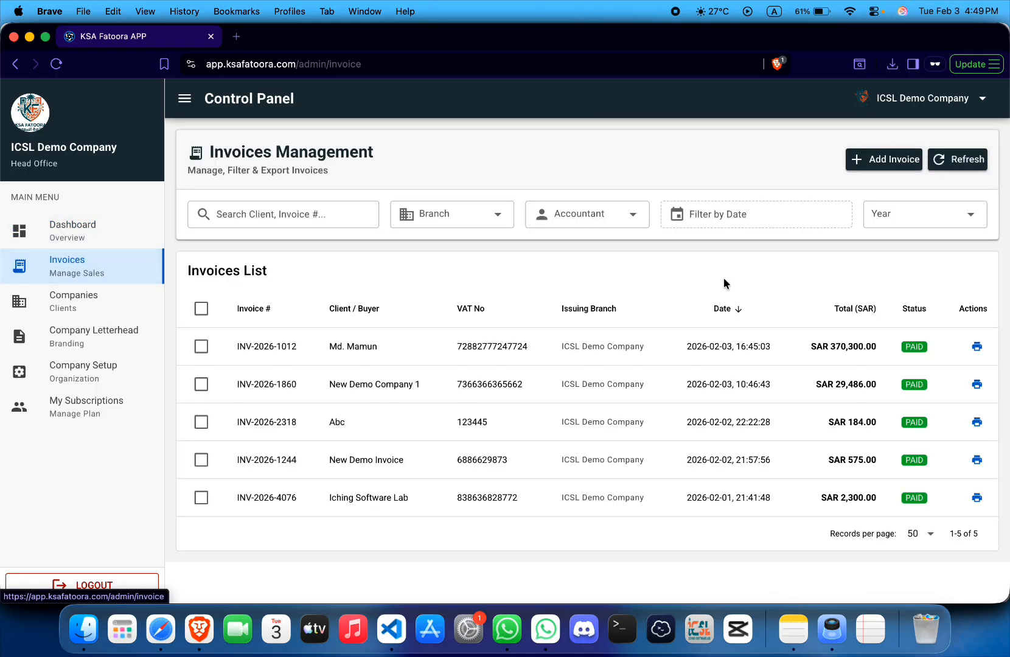
left_click(859, 165)
scroll(536, 344, "down", 2)
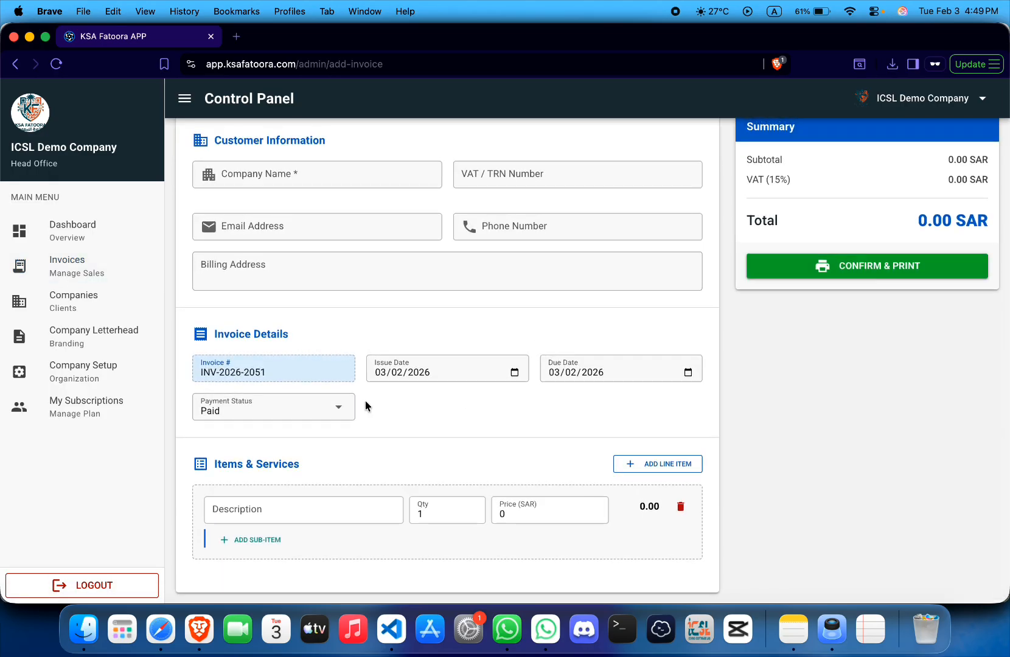
left_click(290, 500)
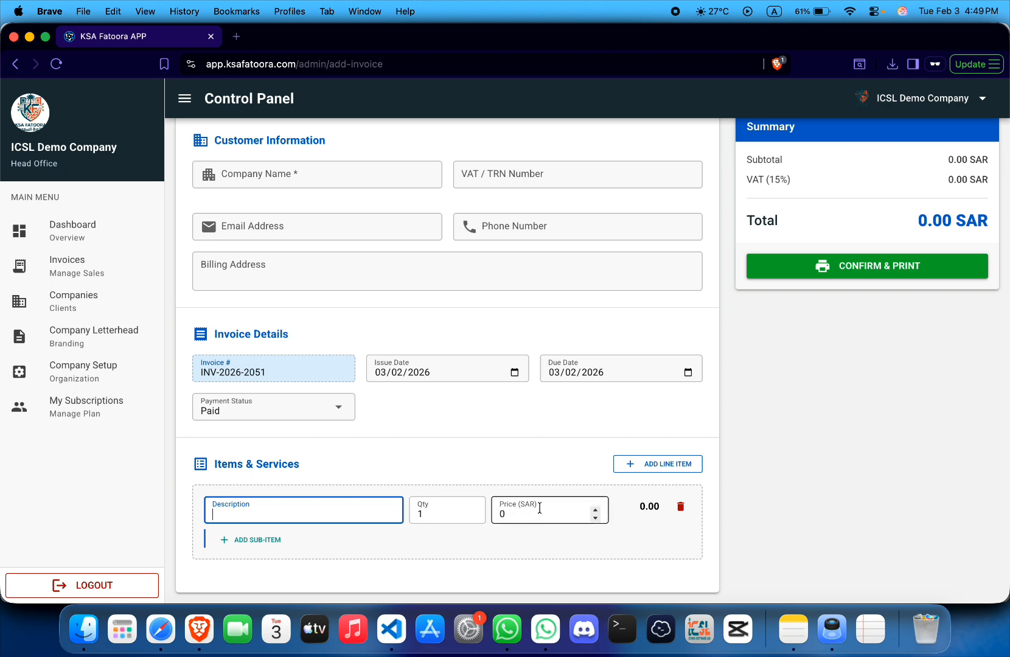
scroll(557, 468, "up", 3)
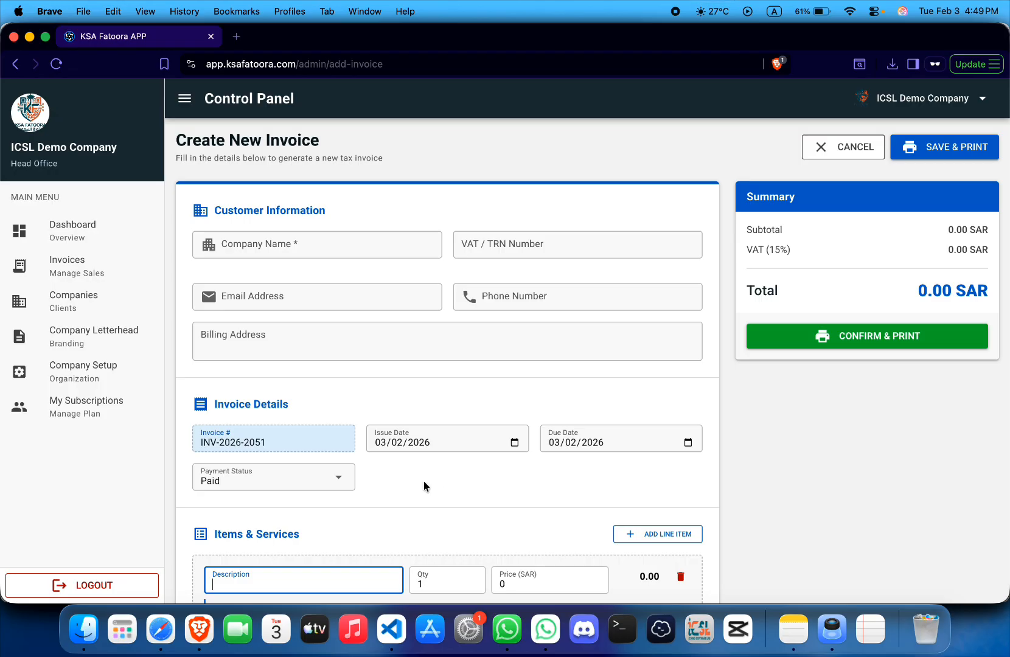
left_click(84, 582)
left_click(613, 373)
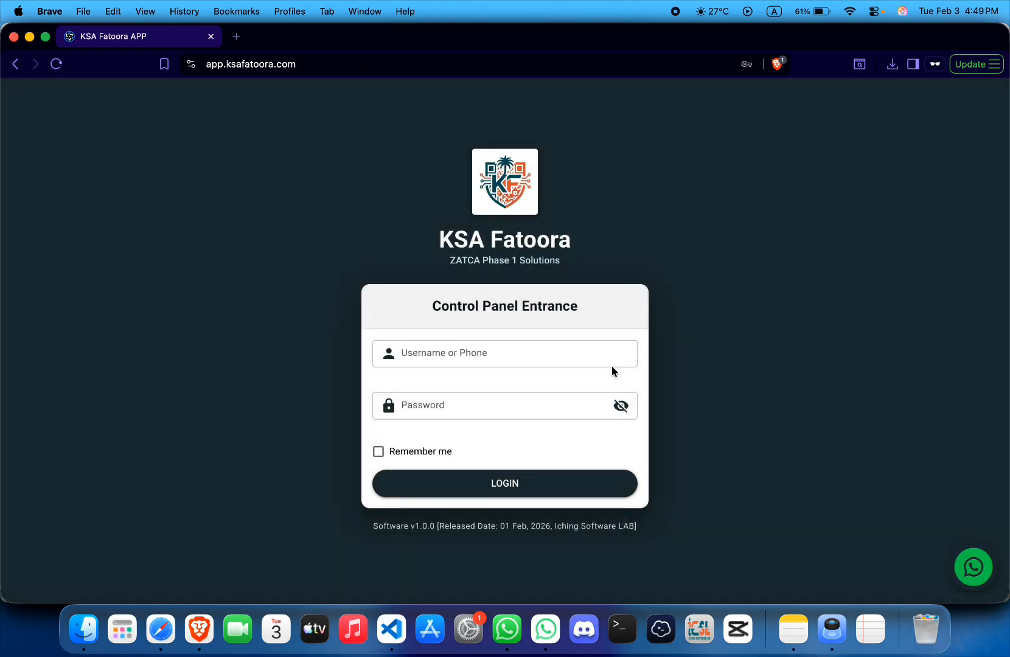